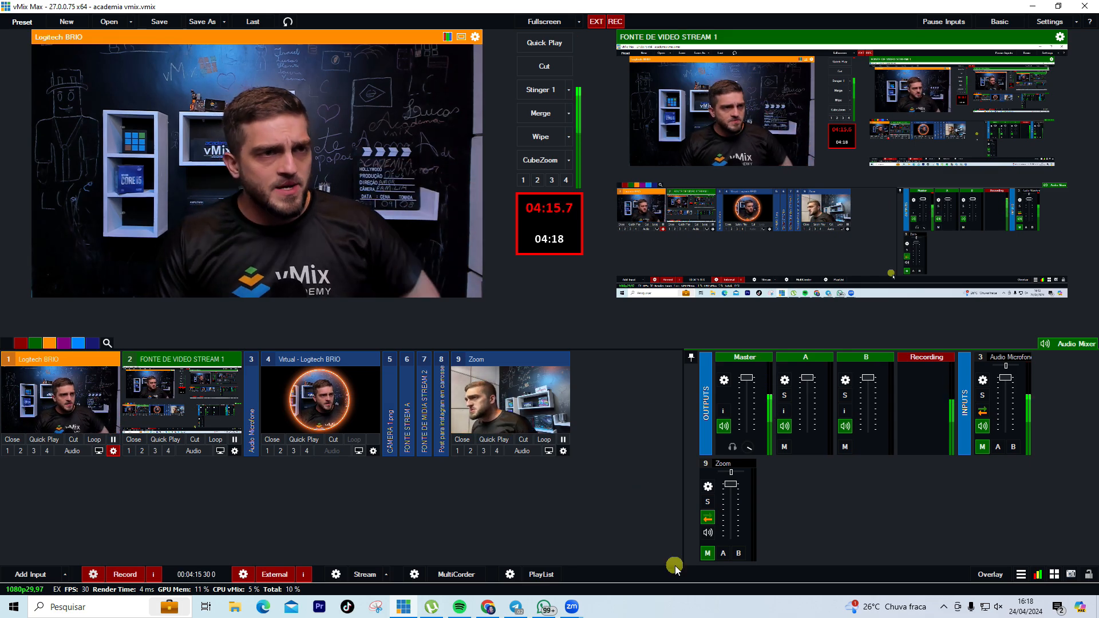
Collapse input 4, the virtual camera input, by clicking its title
left_click(334, 359)
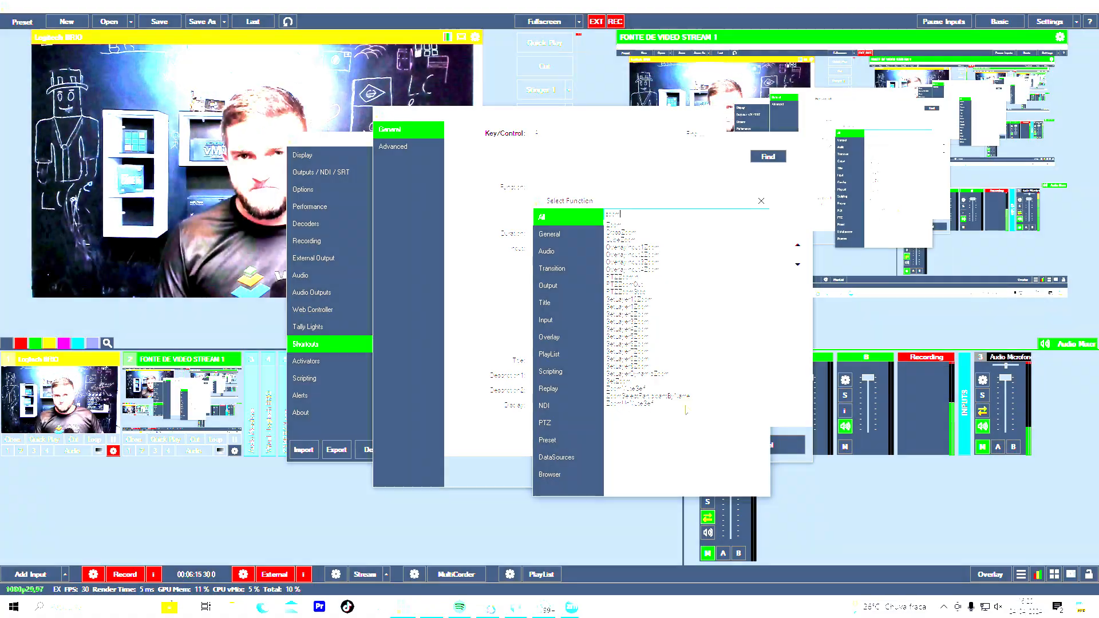
Assign ZoomMuteSelf targeting input 9 Zoom to the key A shortcut, and save it
double_click(626, 388)
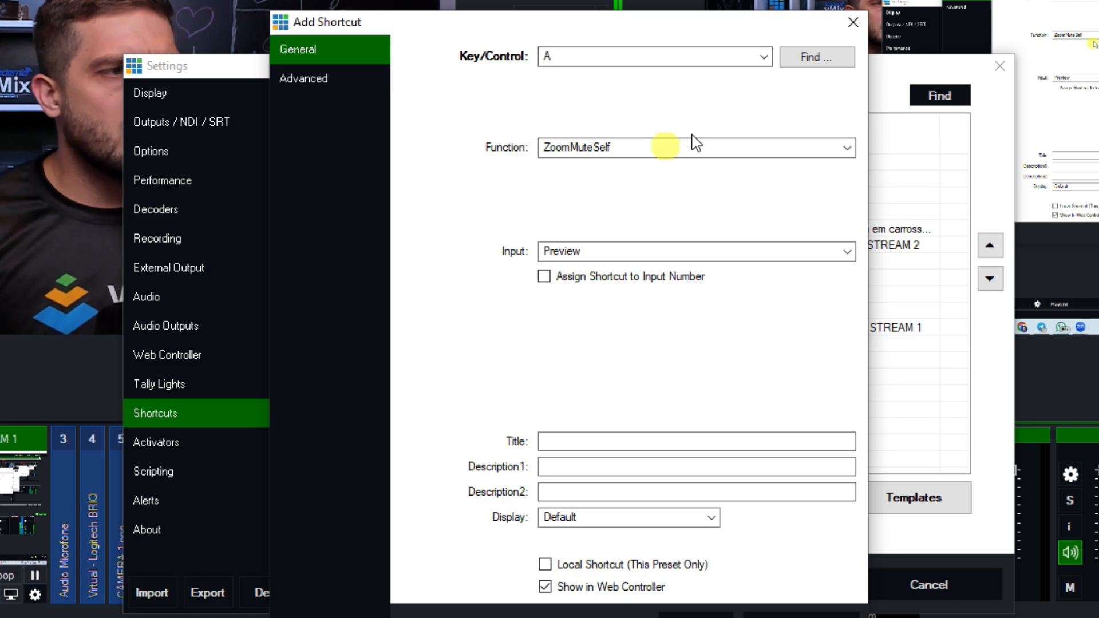
left_click(719, 252)
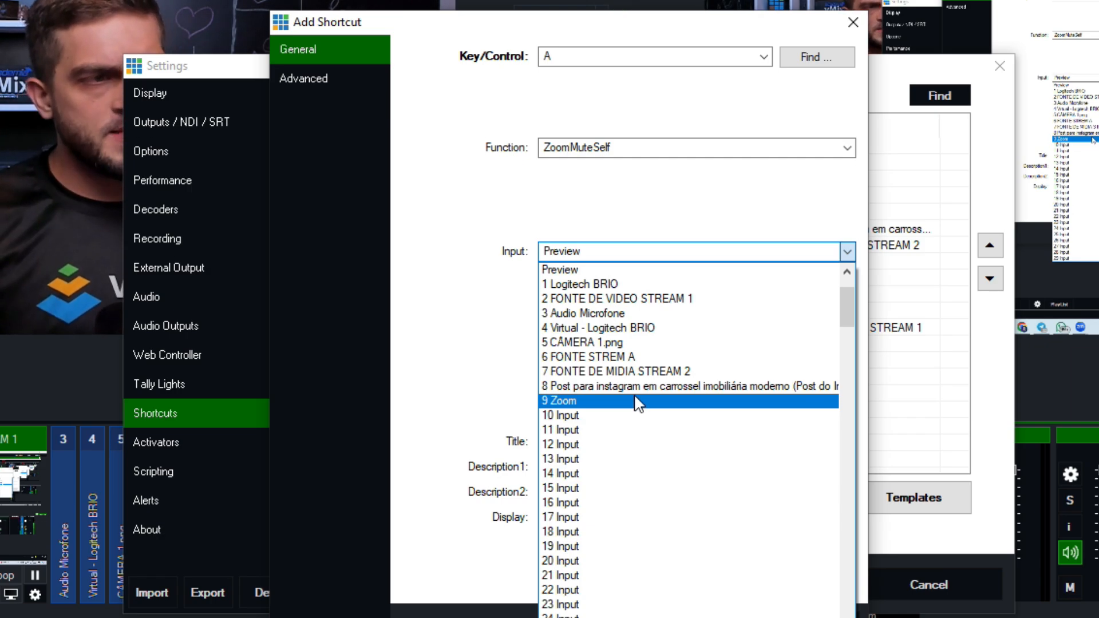
left_click(638, 402)
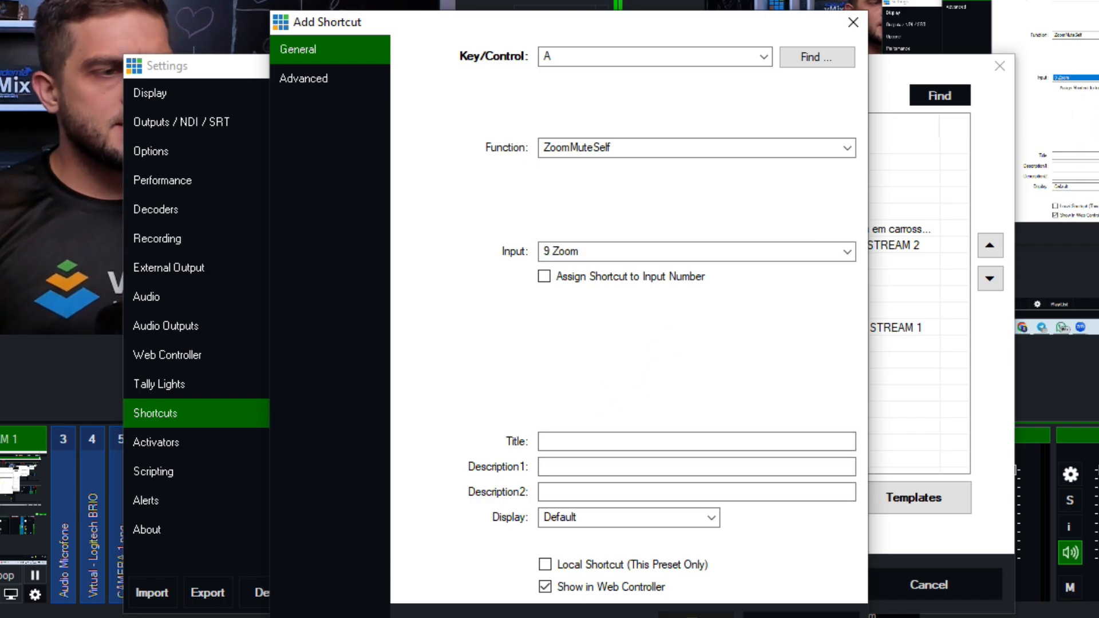
left_click(728, 616)
left_click(799, 581)
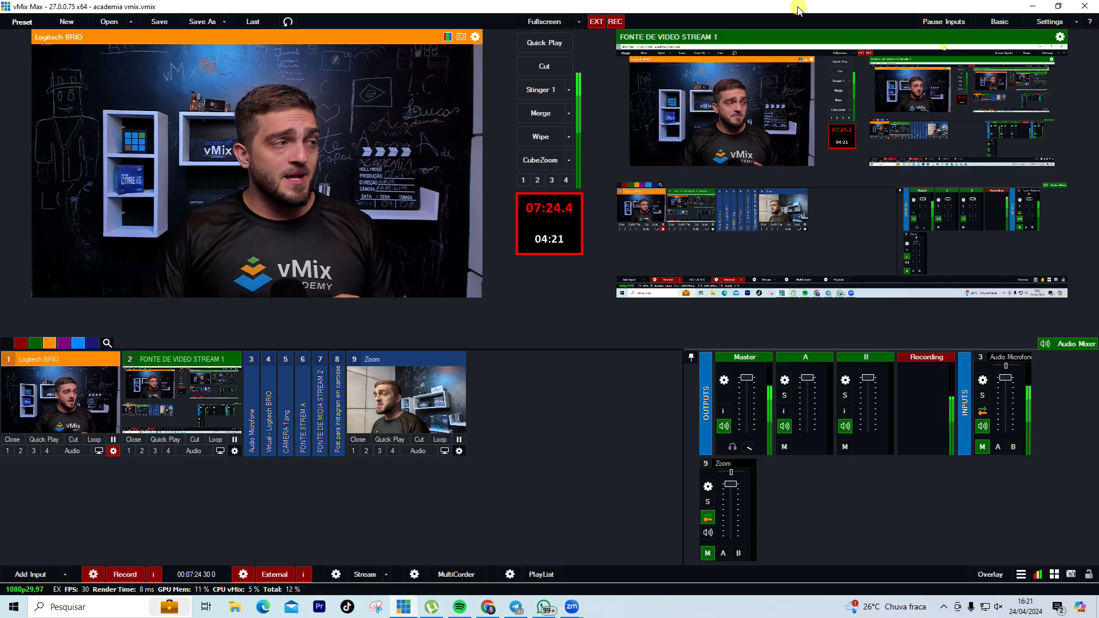
Restore the vMix main window to a smaller size so Zoom is visible alongside
double_click(798, 7)
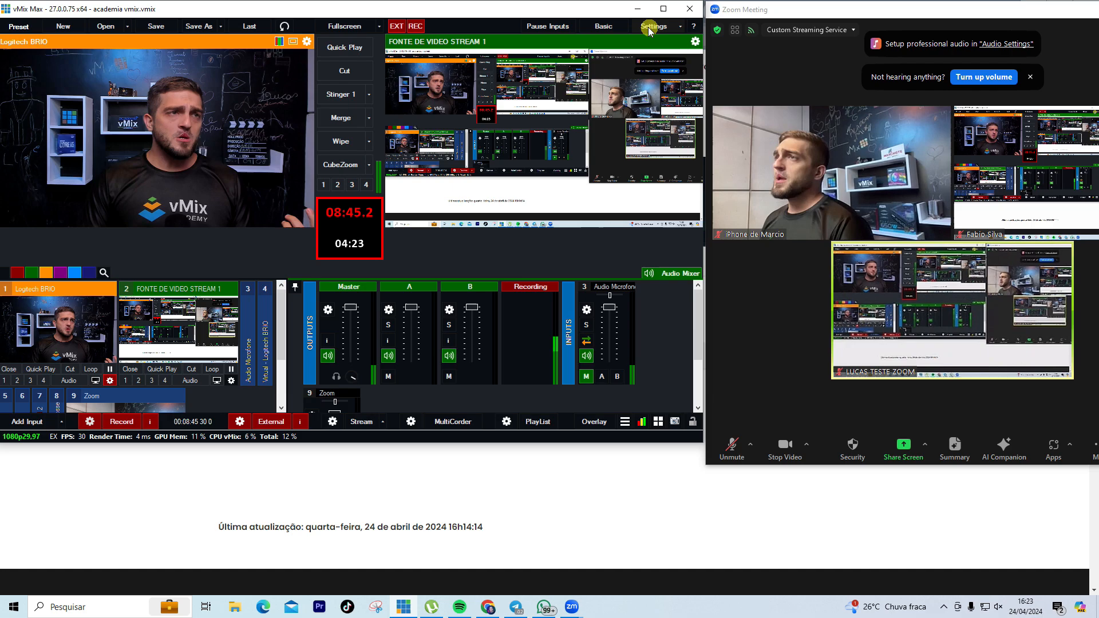
Create a key S shortcut running ZoomUnMuteSelf on input 9 Zoom, then close Settings
left_click(651, 27)
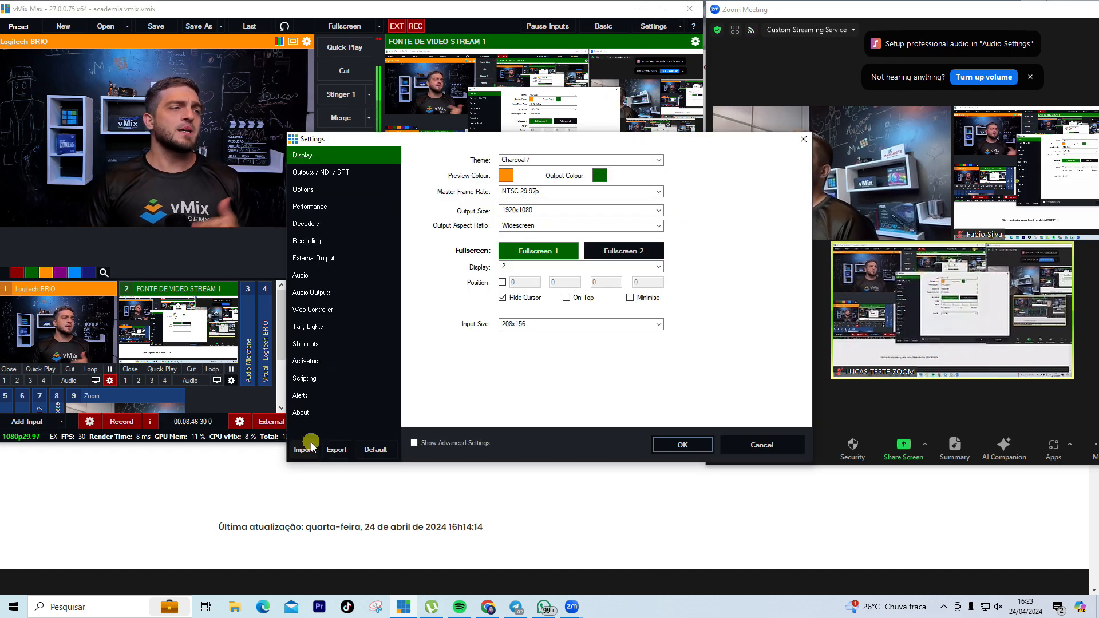
left_click(306, 344)
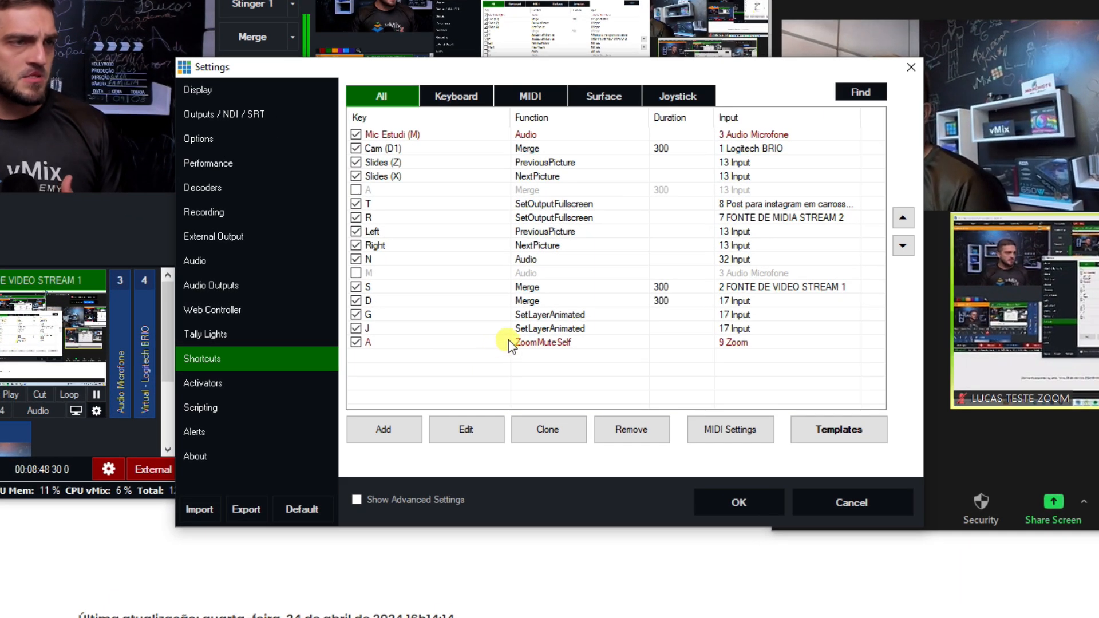
left_click(382, 428)
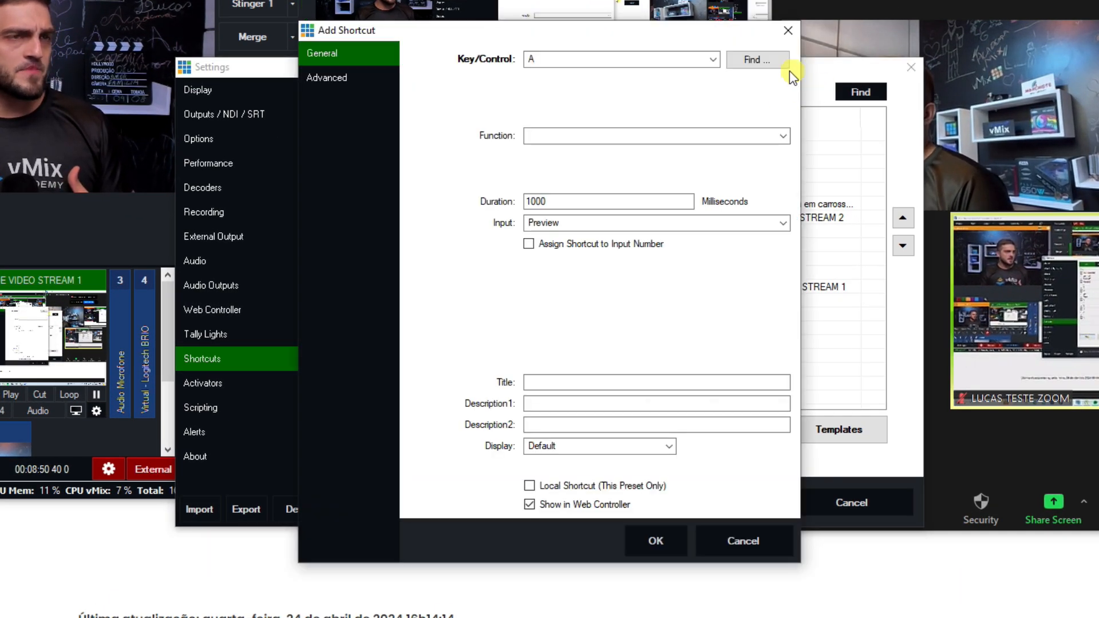
left_click(765, 60)
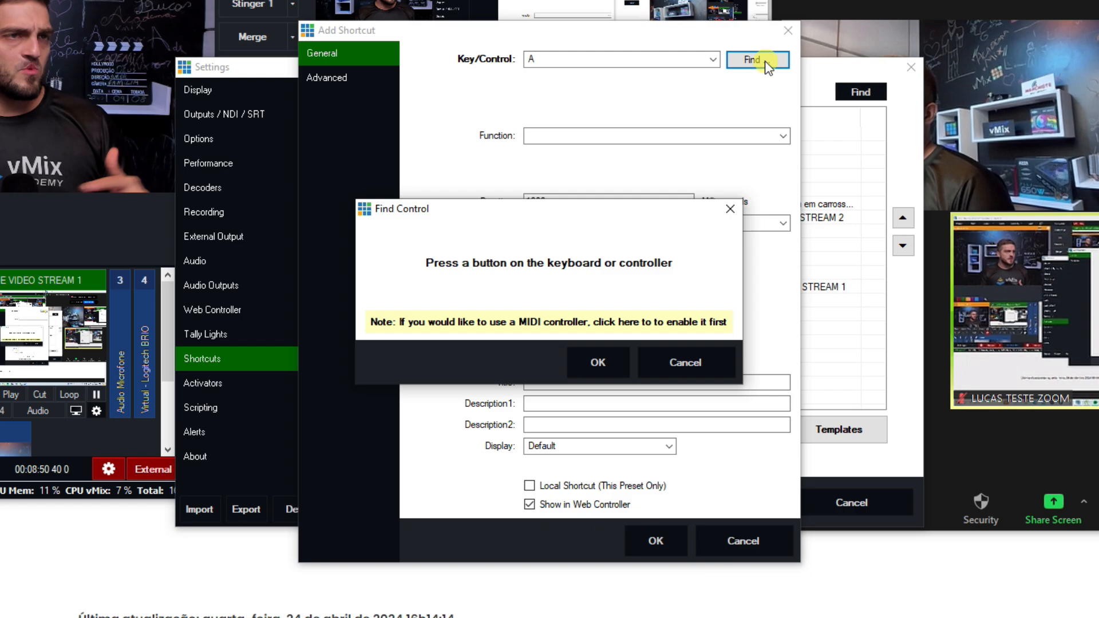
left_click(608, 364)
left_click(630, 138)
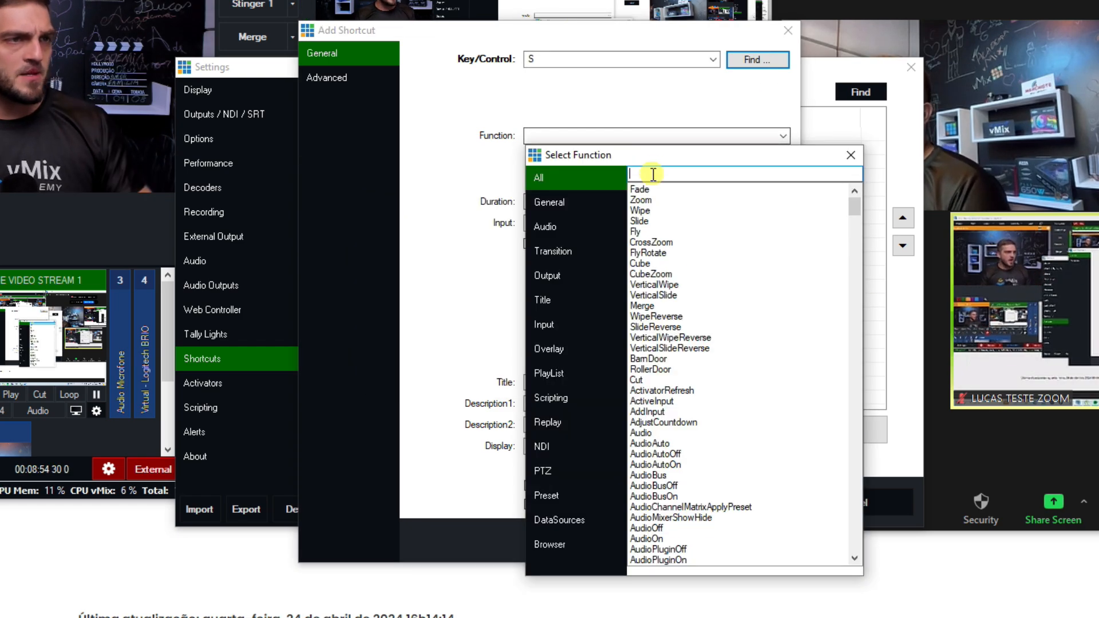
type("zoom")
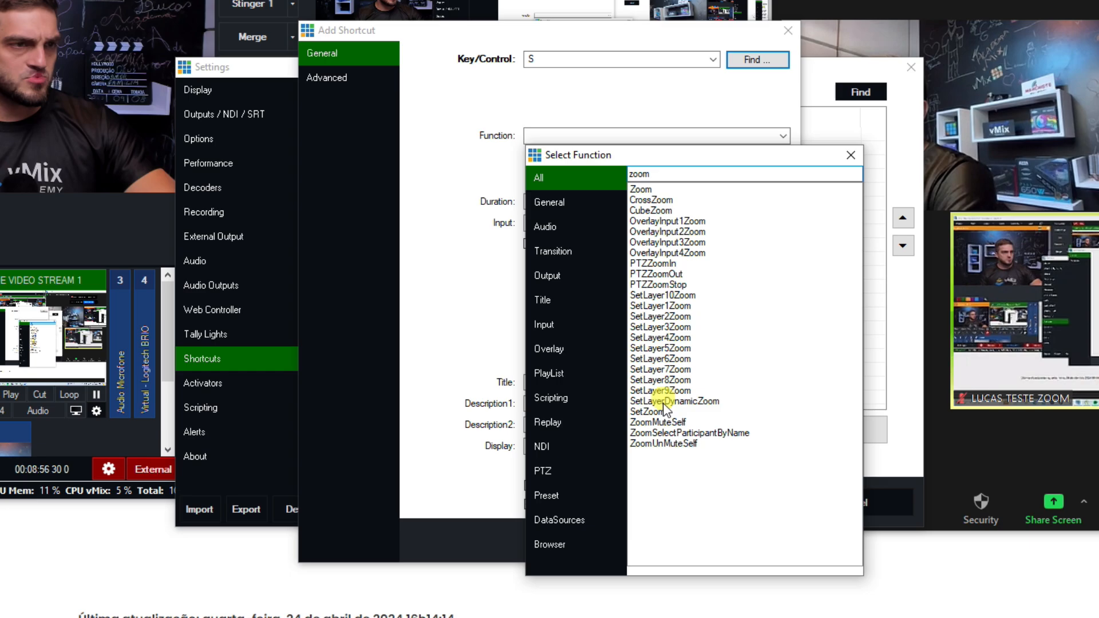
double_click(673, 444)
left_click(607, 223)
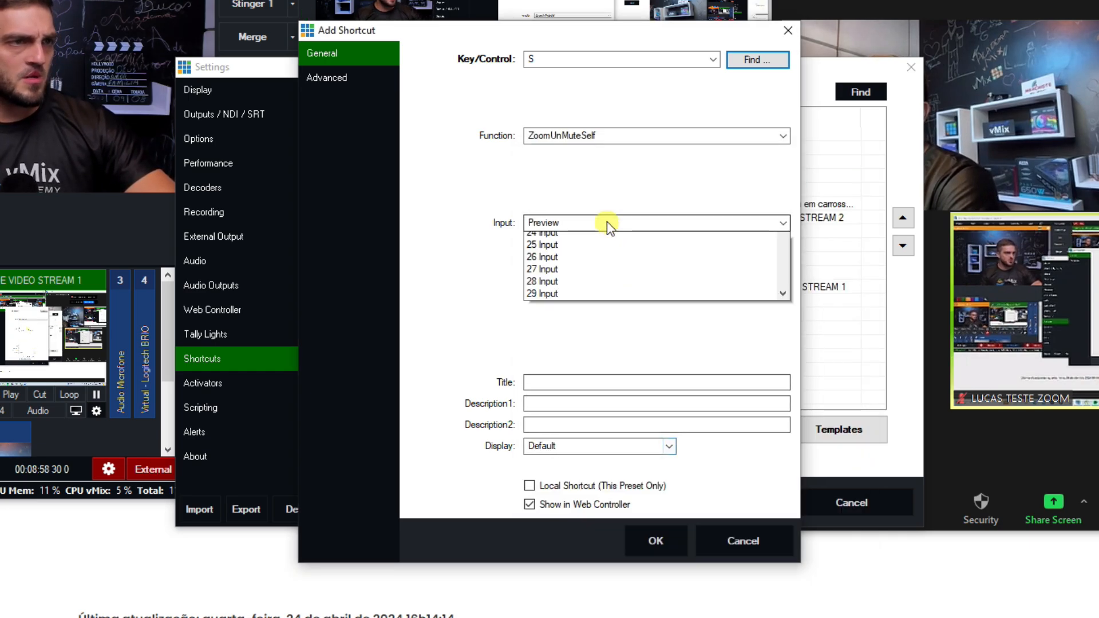
left_click(577, 347)
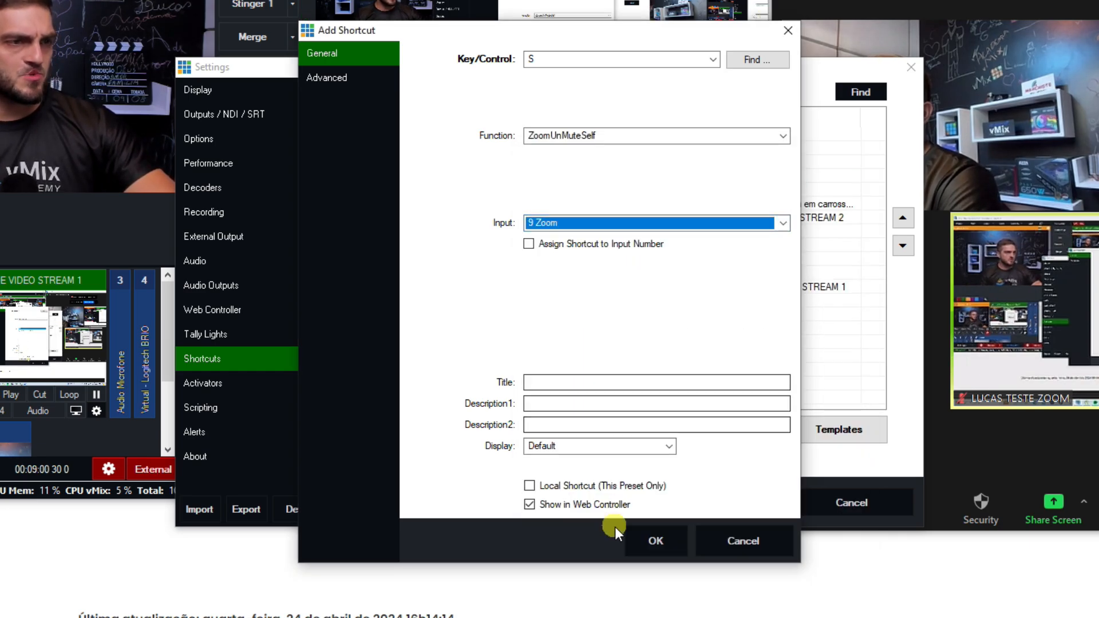
left_click(655, 541)
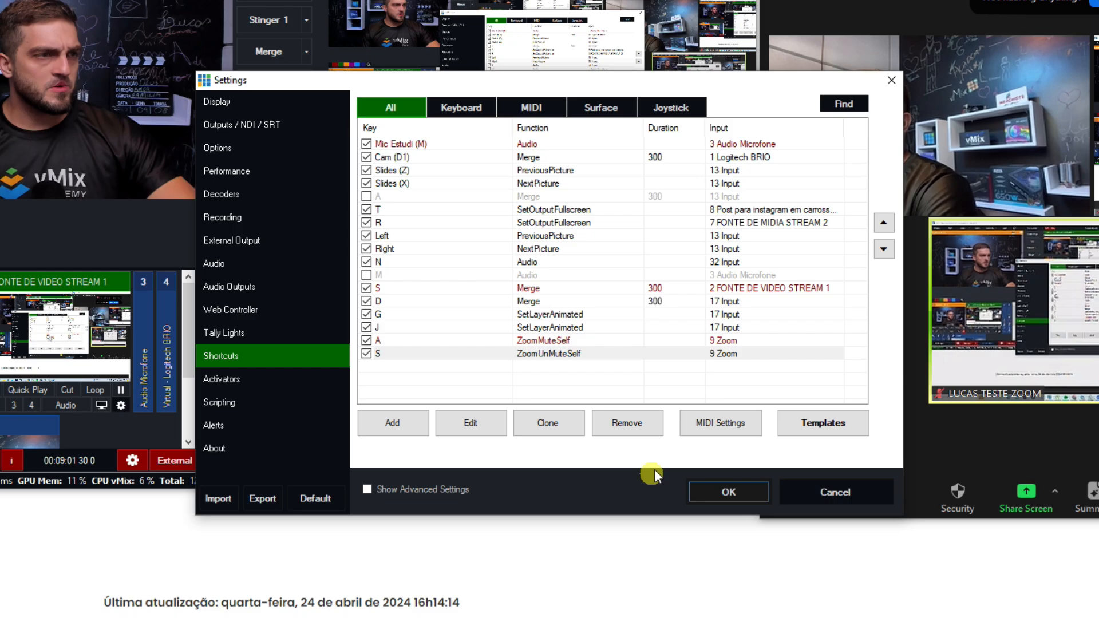
left_click(739, 501)
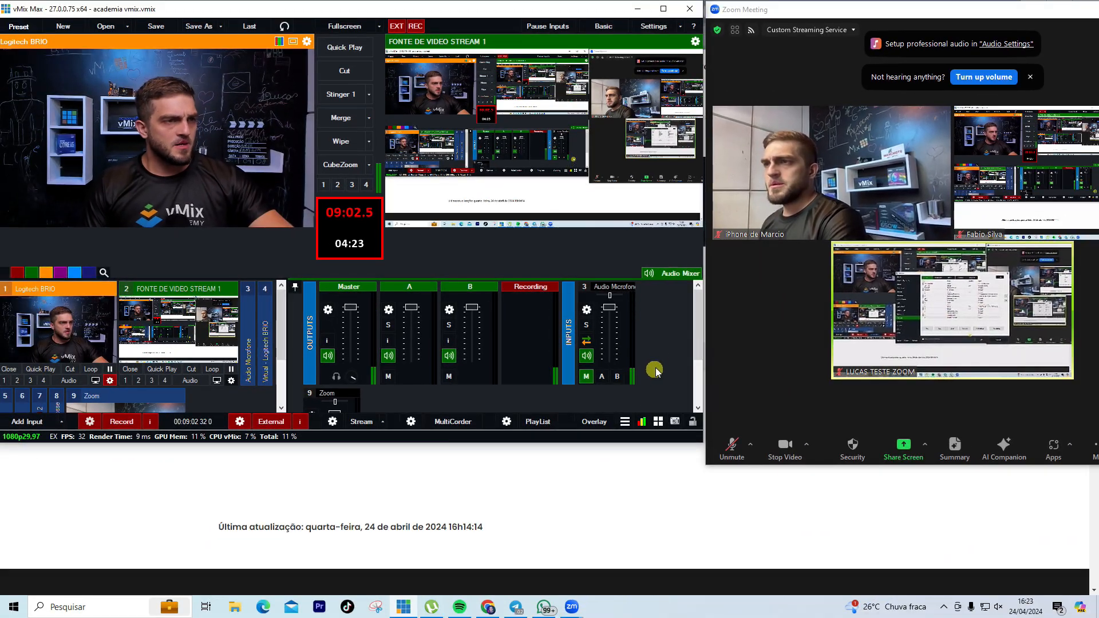
Maximise the vMix main window so it fills the whole screen
mouse_move(976, 358)
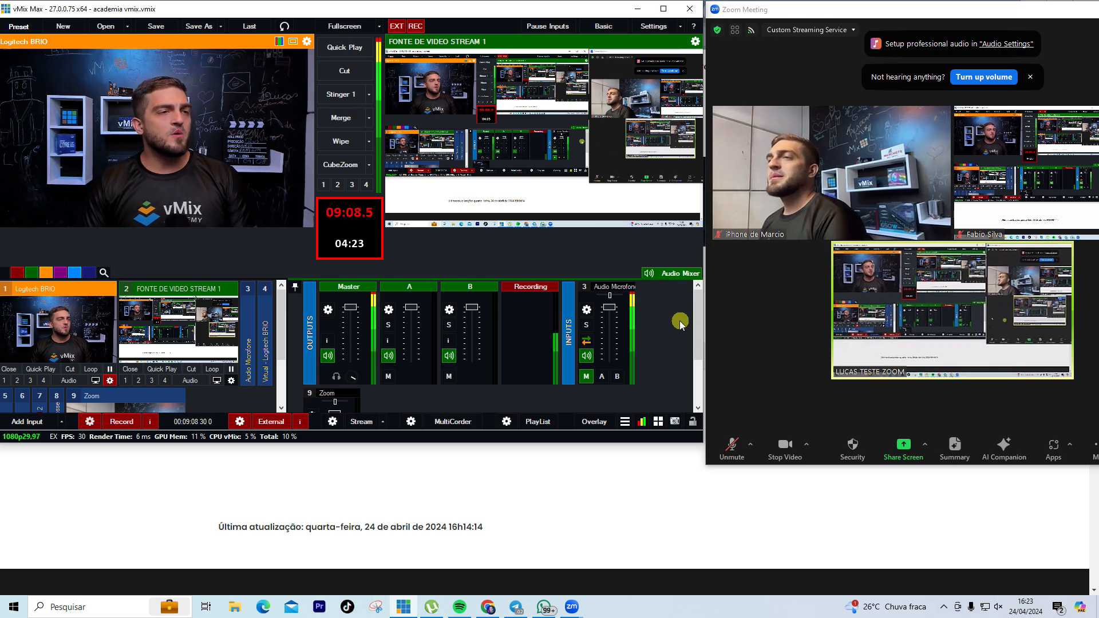
double_click(567, 3)
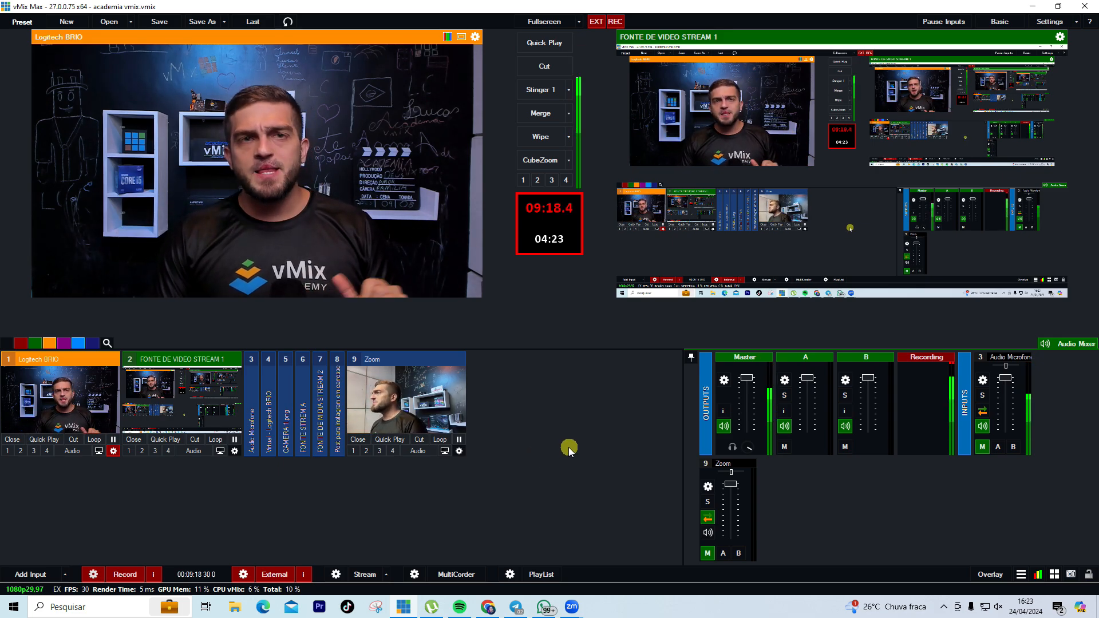
Open vMix Settings and get the Zoom meeting window out of the way
left_click(1048, 22)
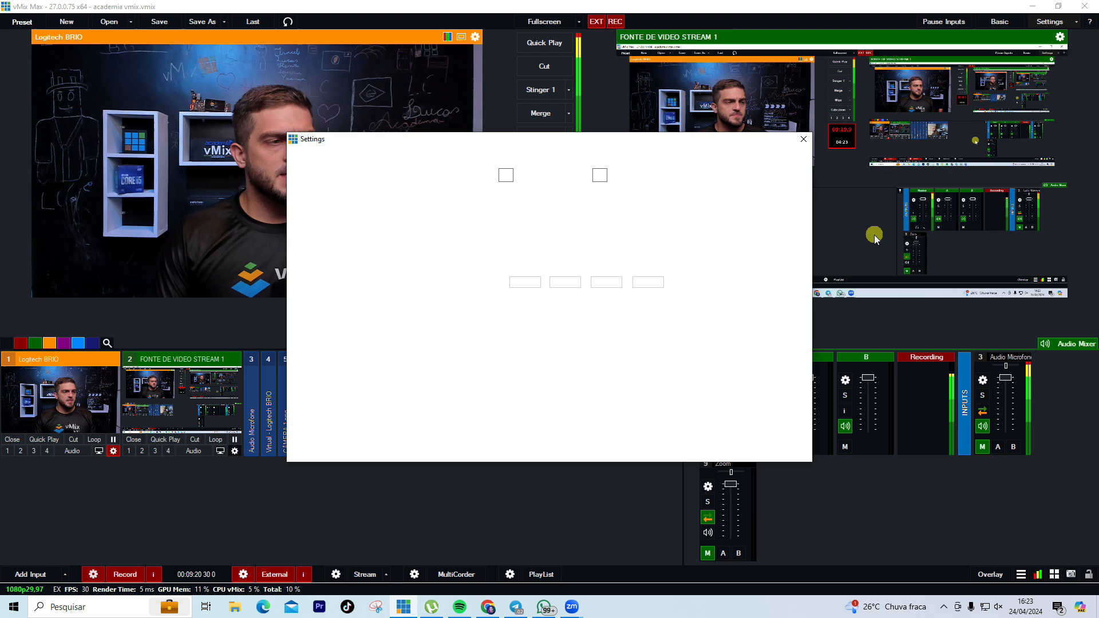
mouse_move(574, 614)
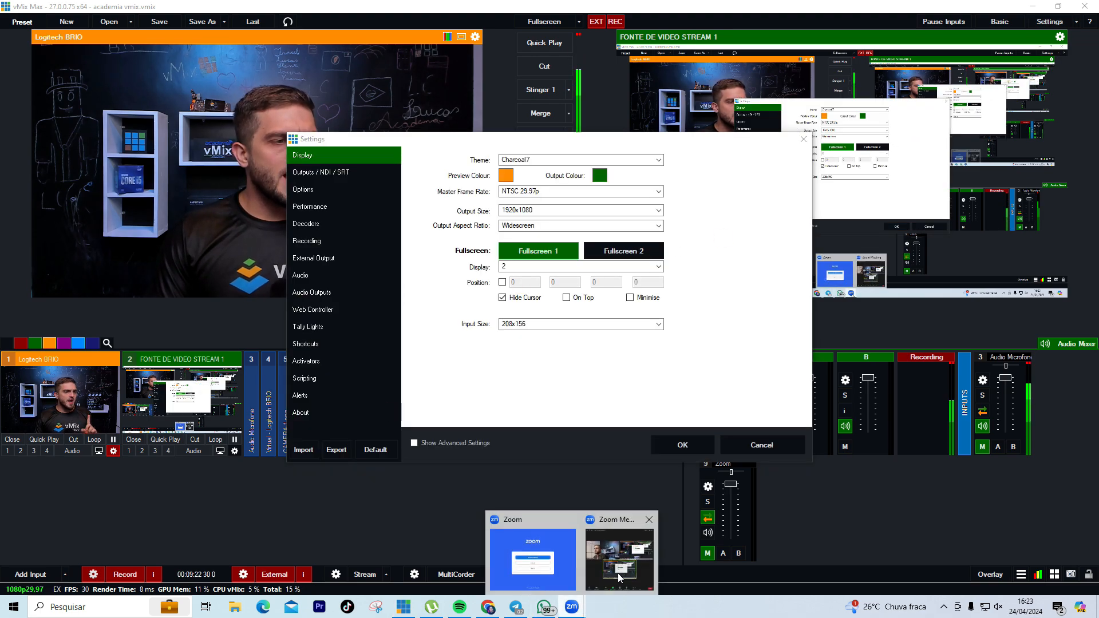
left_click(618, 552)
left_click_drag(986, 16, 850, 16)
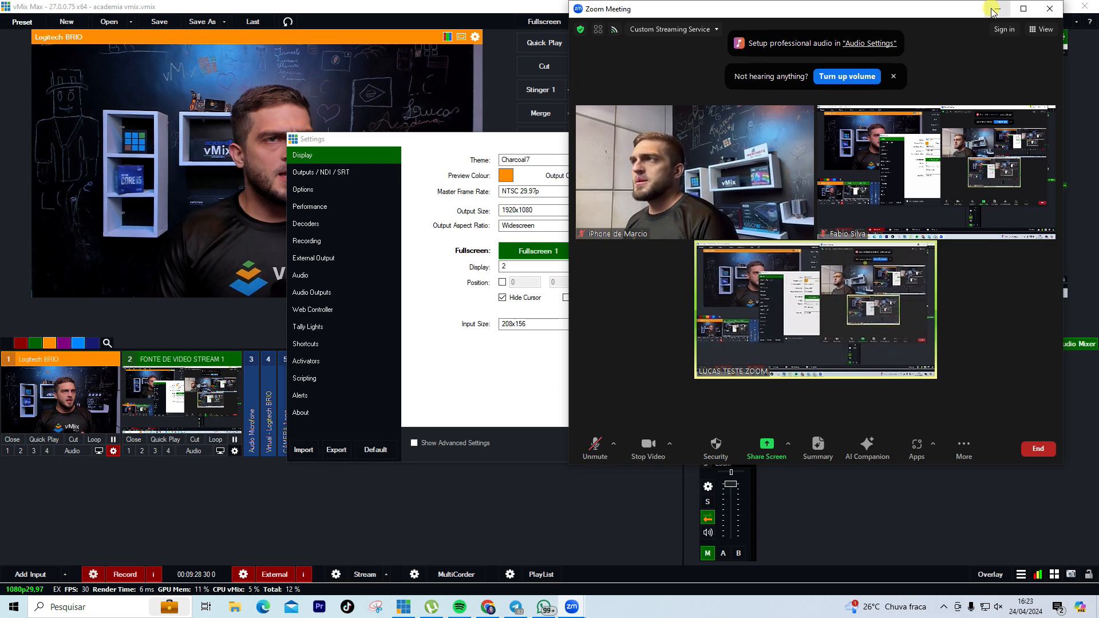
left_click(994, 8)
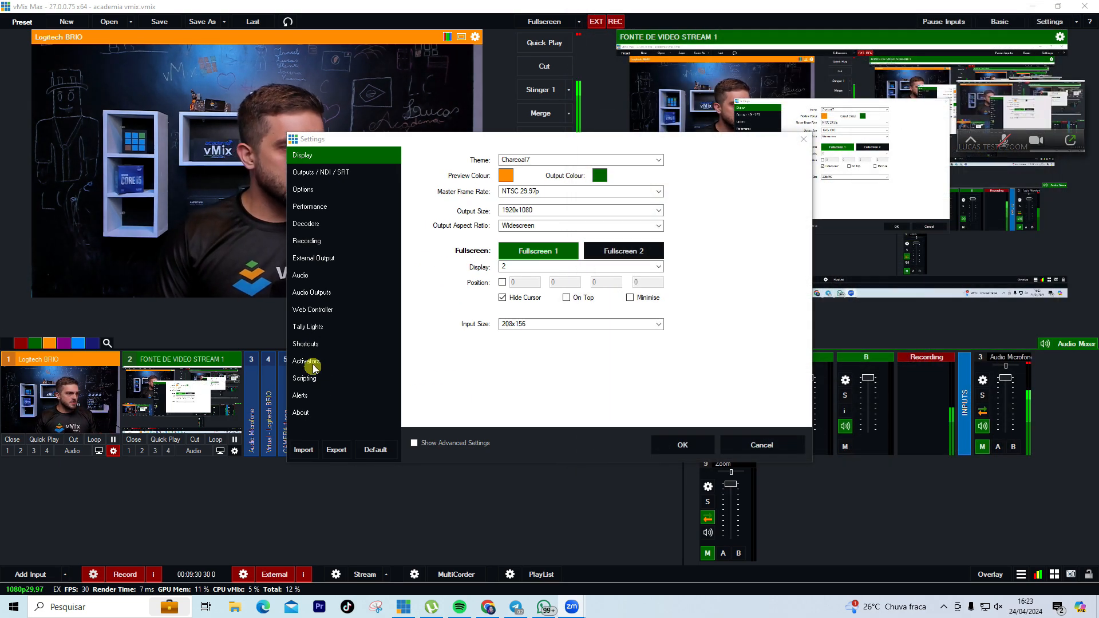
Start a new key D shortcut using the ZoomSelectParticipantByName function
left_click(306, 344)
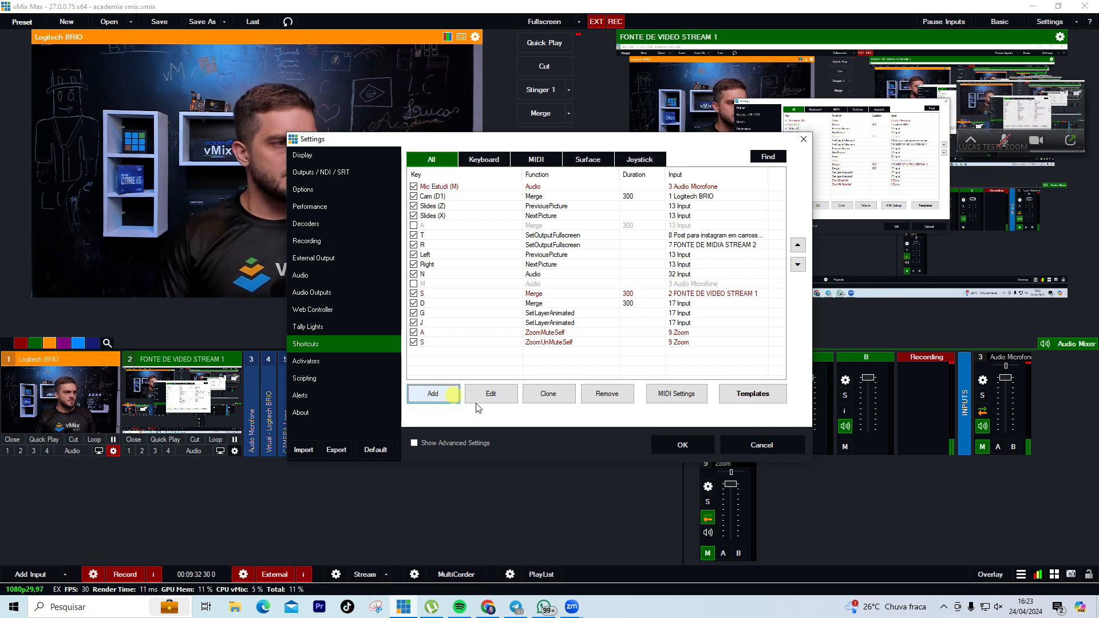
left_click(692, 135)
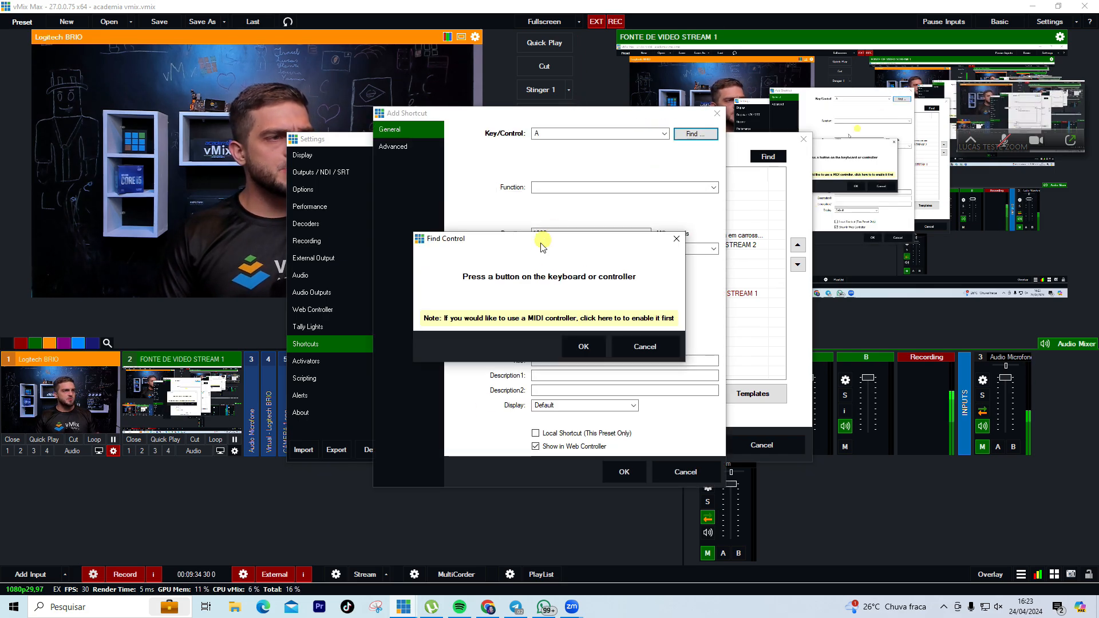
left_click(585, 346)
left_click(607, 189)
type("zoom")
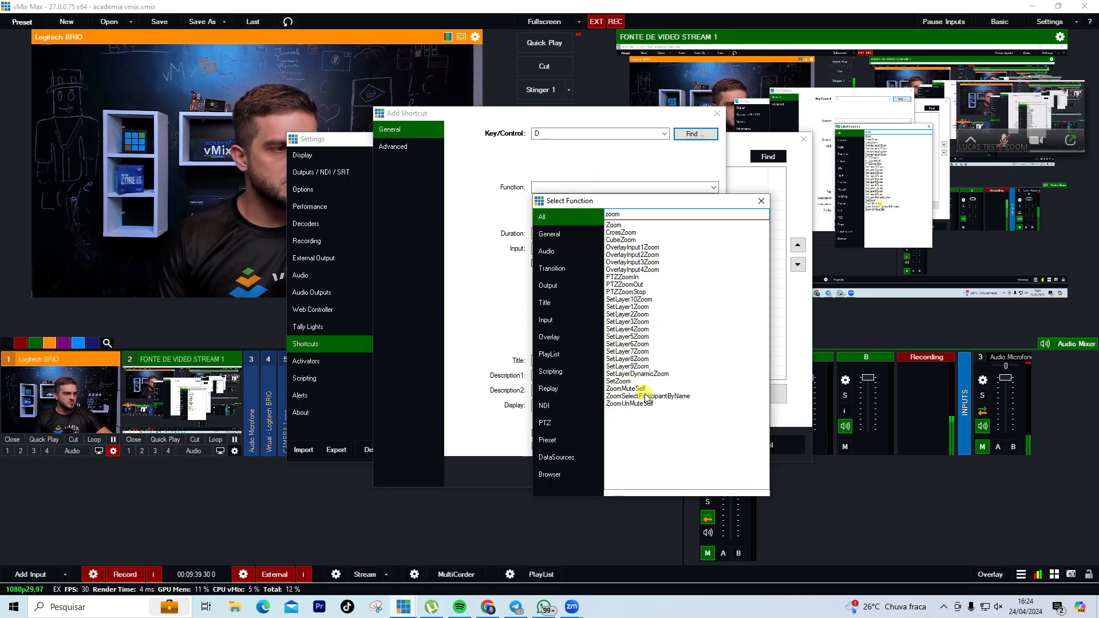
double_click(646, 396)
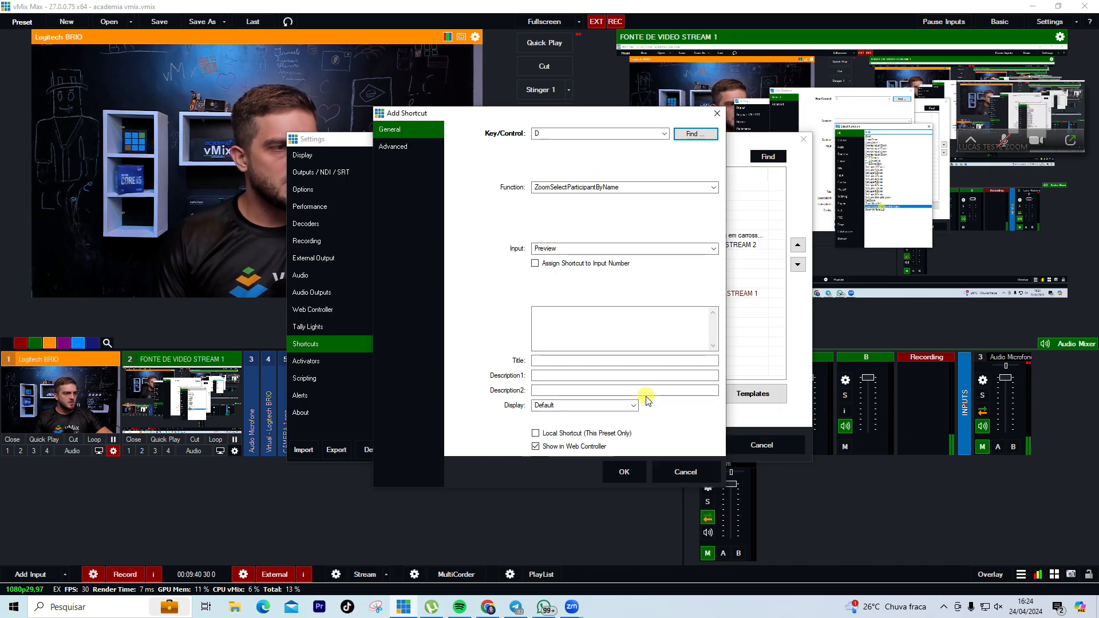
Target input 9 Zoom with participant name 'iPhone', then save and close Settings
left_click(637, 243)
left_click(565, 341)
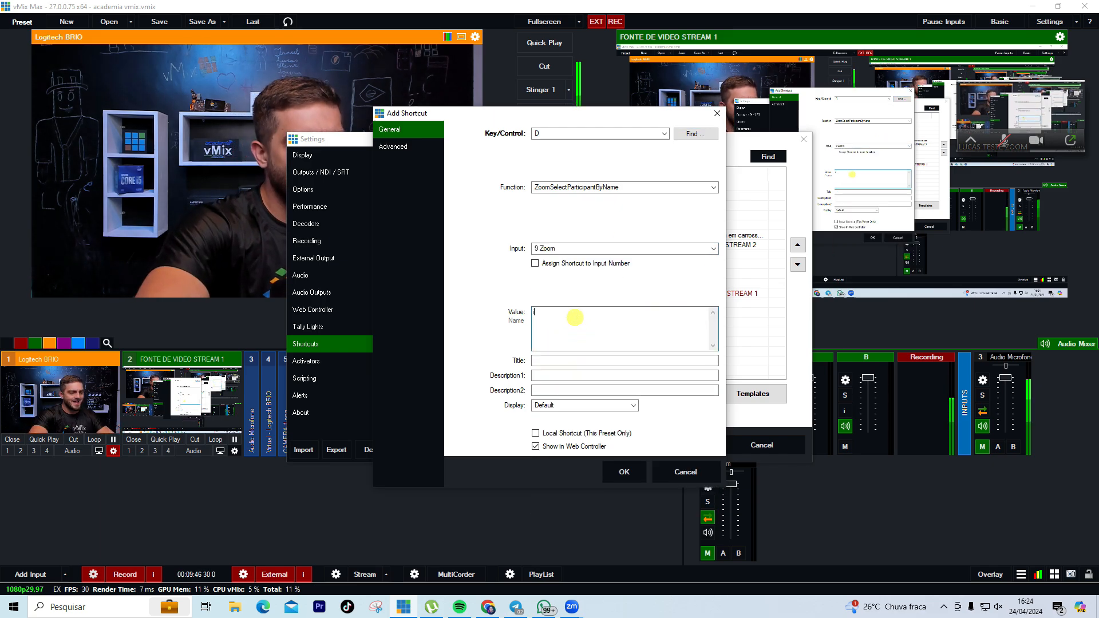
left_click(575, 317)
type("iPhone de Marcio")
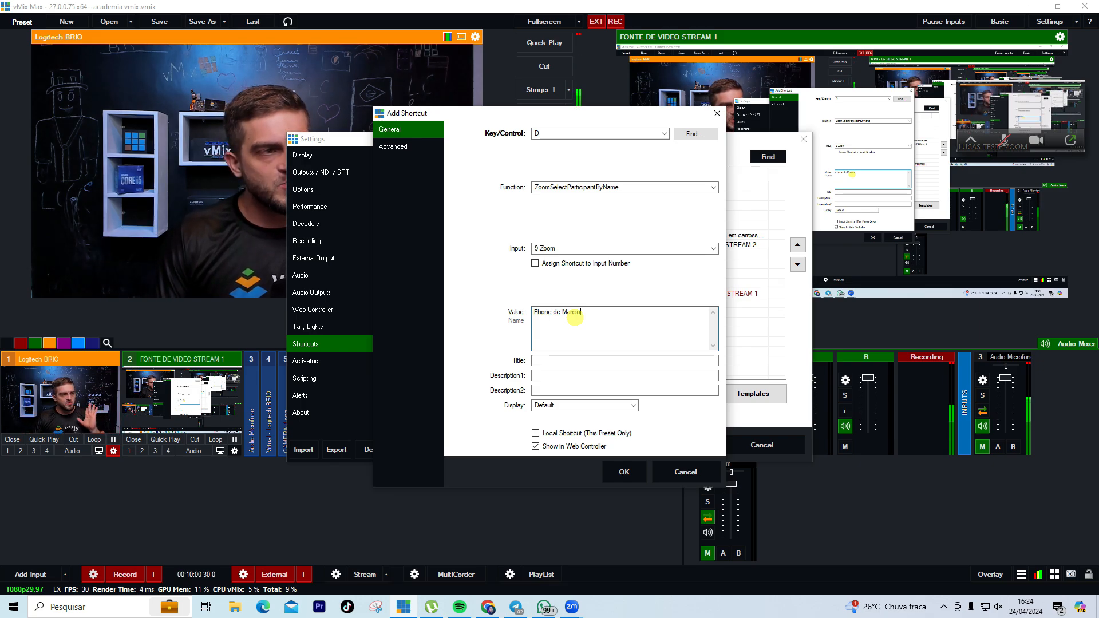
left_click(628, 473)
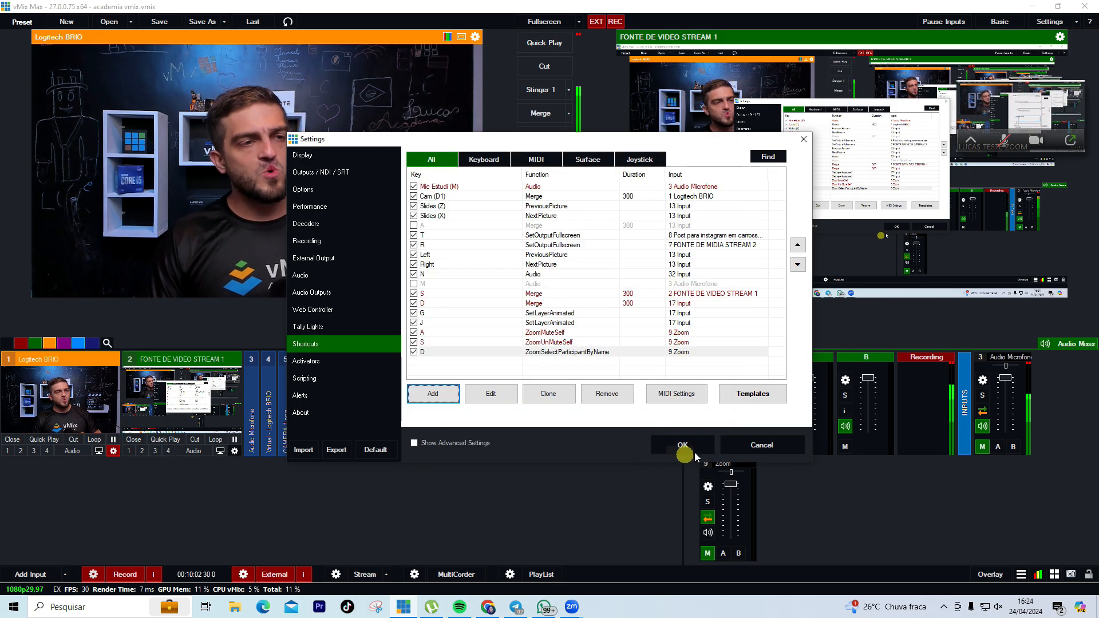
left_click(690, 447)
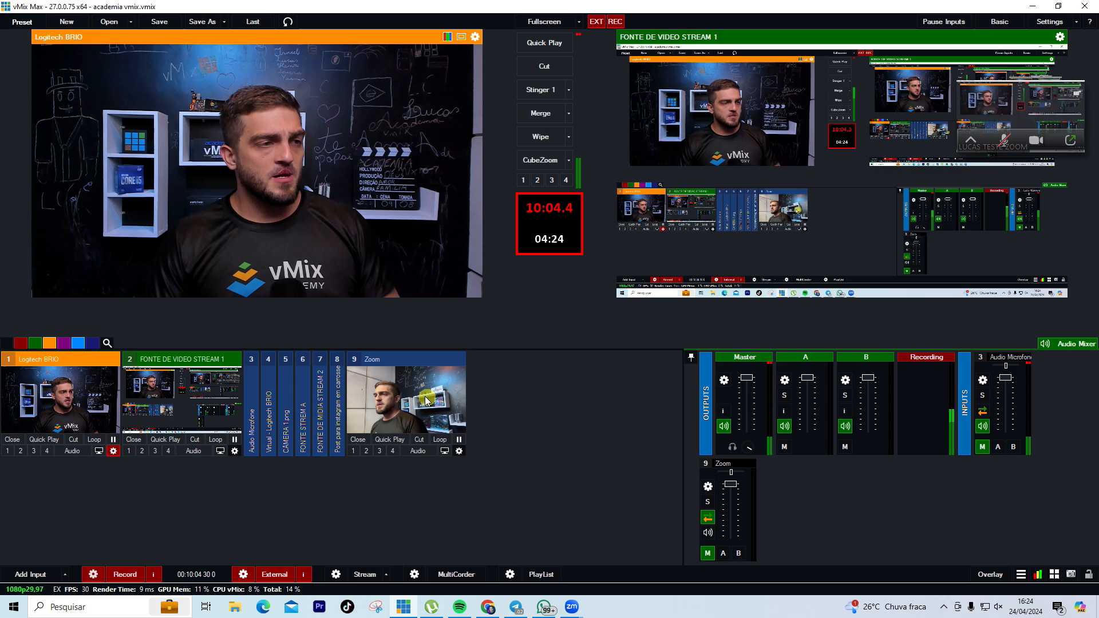
Set the Zoom input's Participant Source to None so it goes black
right_click(406, 393)
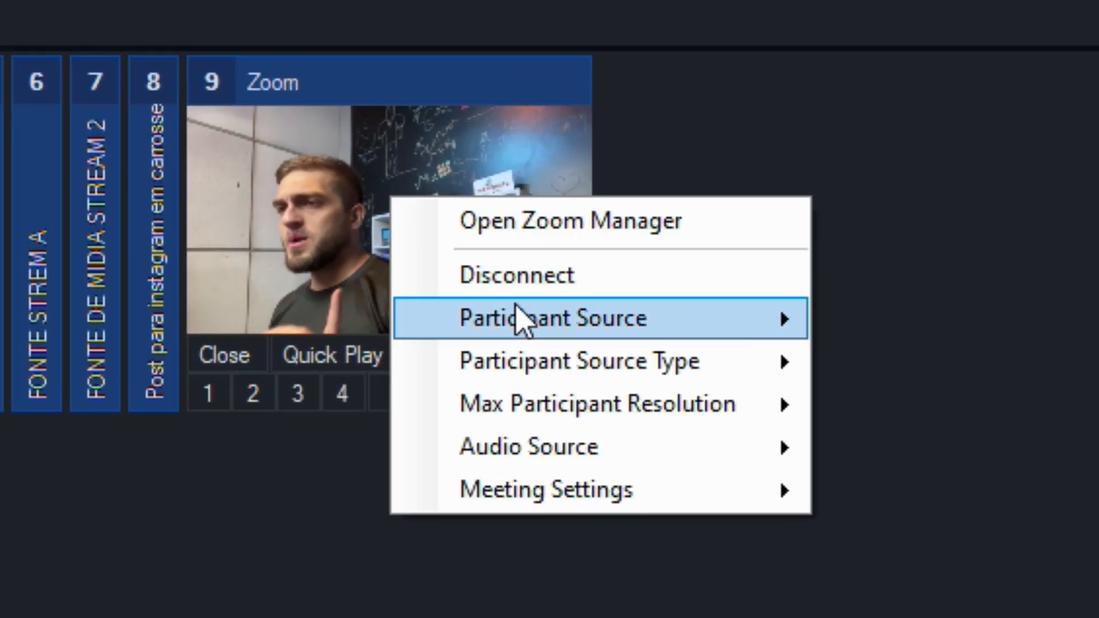
mouse_move(616, 322)
left_click(908, 369)
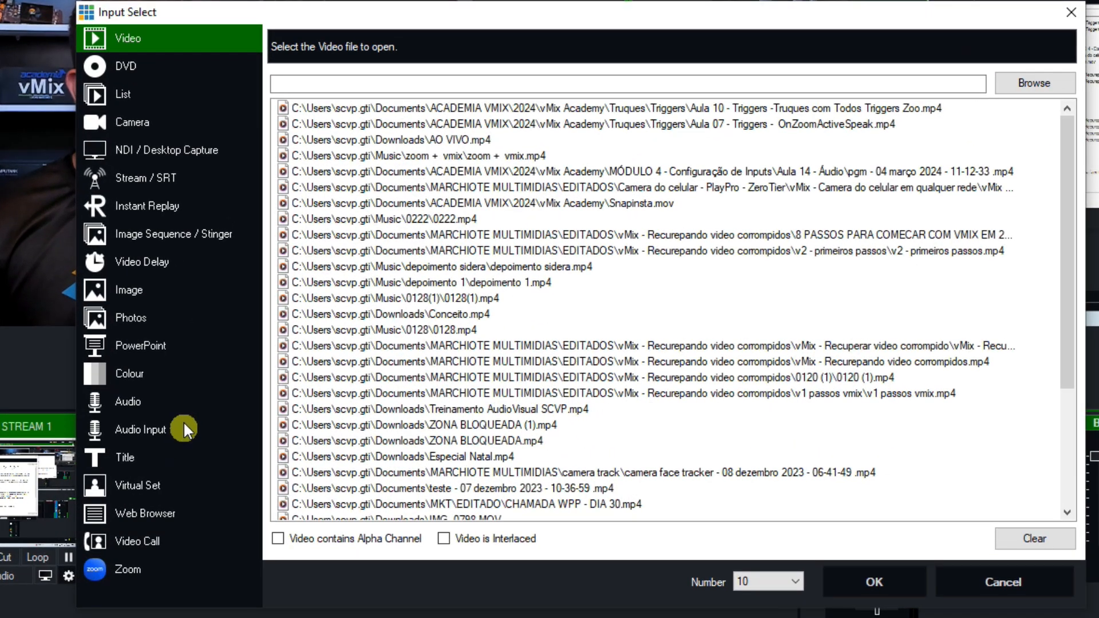
Add a Colour input with the orange FF5B02 background
left_click(292, 325)
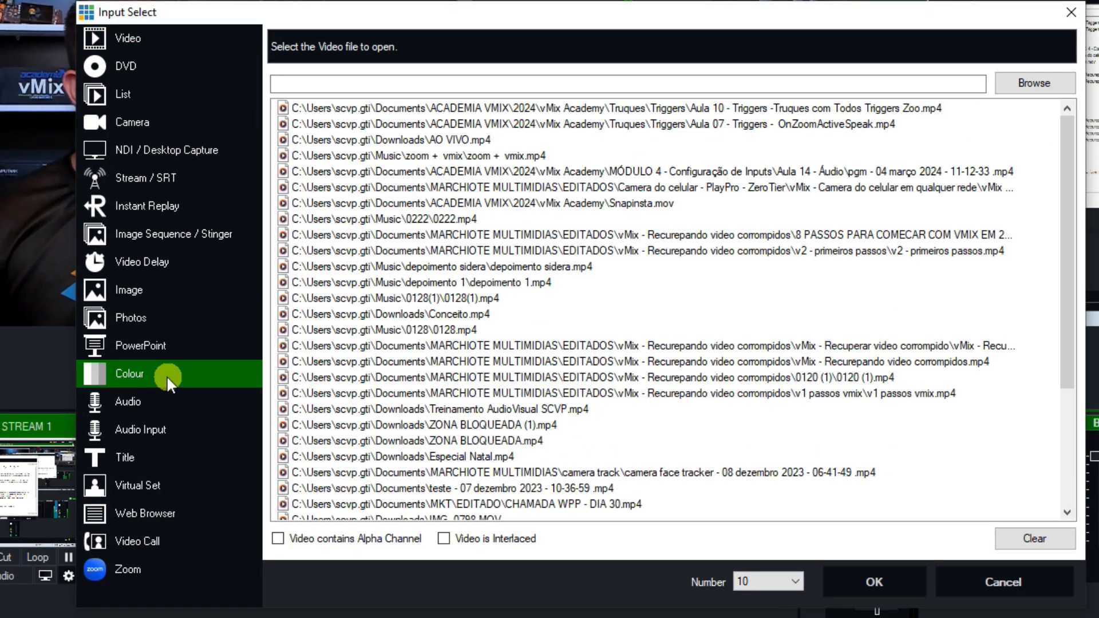
left_click(452, 69)
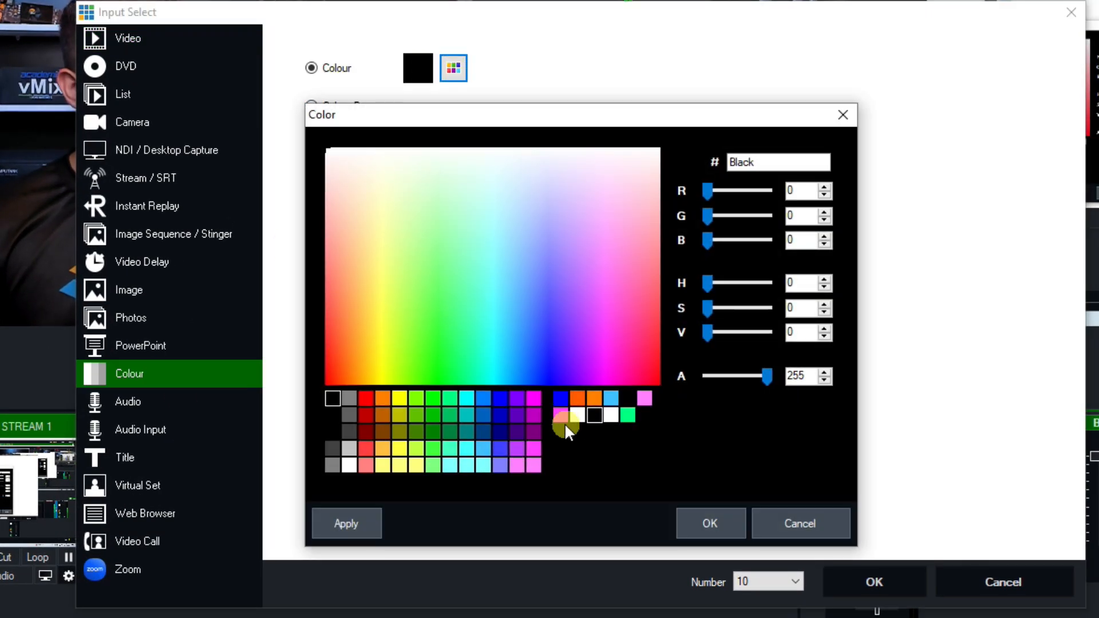
left_click(596, 399)
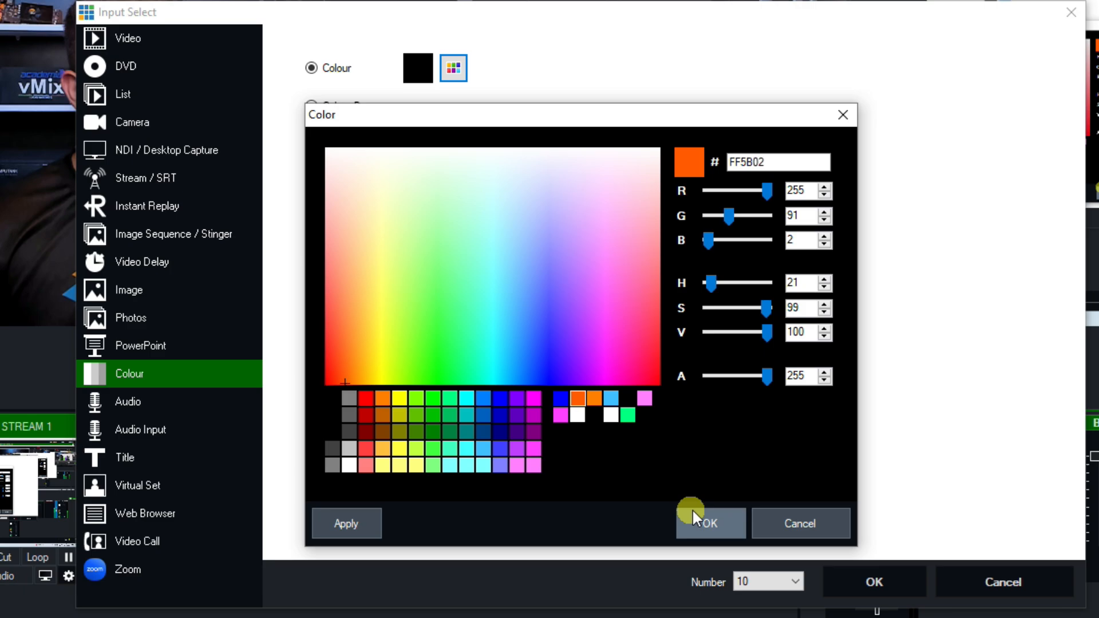
left_click(709, 523)
left_click(886, 580)
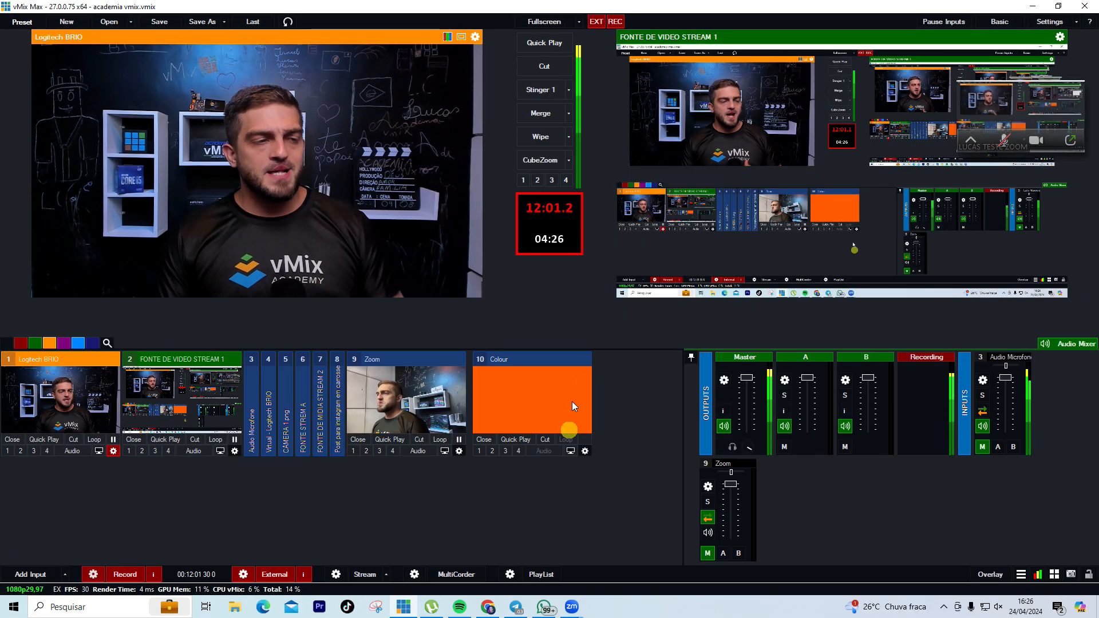
Put the Logitech BRIO camera on layer 1, shrunk to about half size and shifted right
left_click(585, 451)
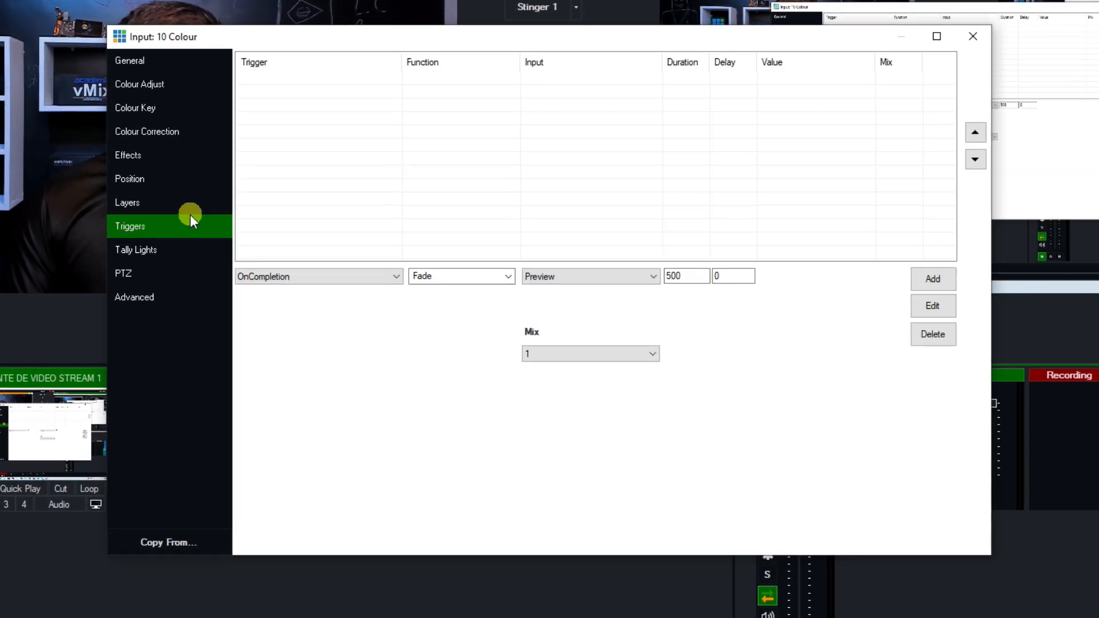
left_click(189, 210)
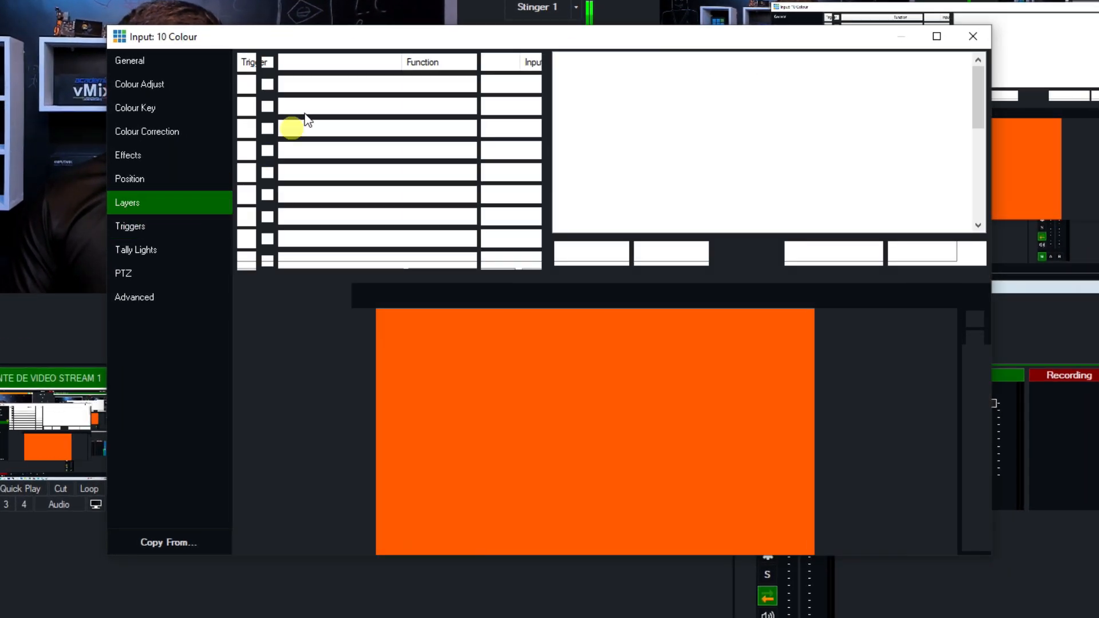
left_click(356, 63)
left_click(343, 87)
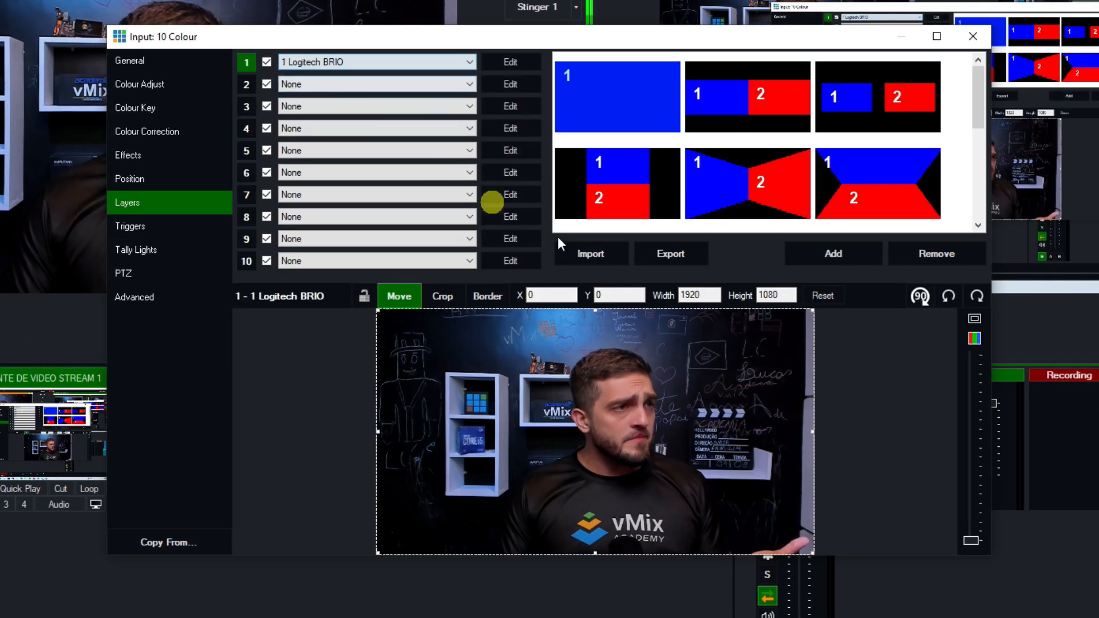
left_click(510, 62)
left_click_drag(412, 86, 374, 85)
left_click_drag(604, 427, 668, 417)
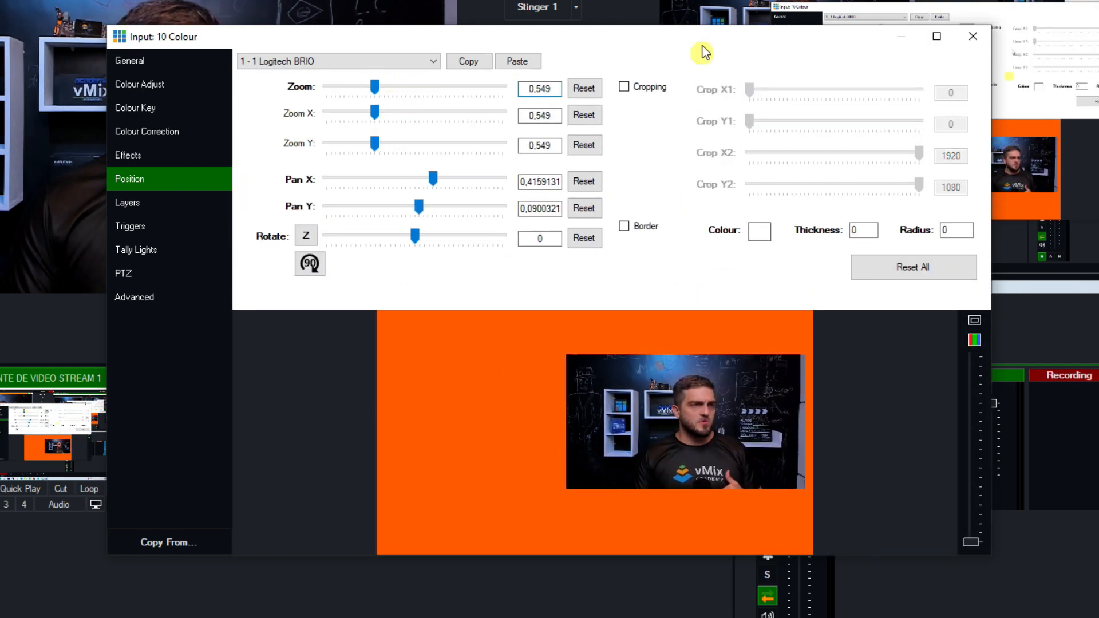
left_click(127, 203)
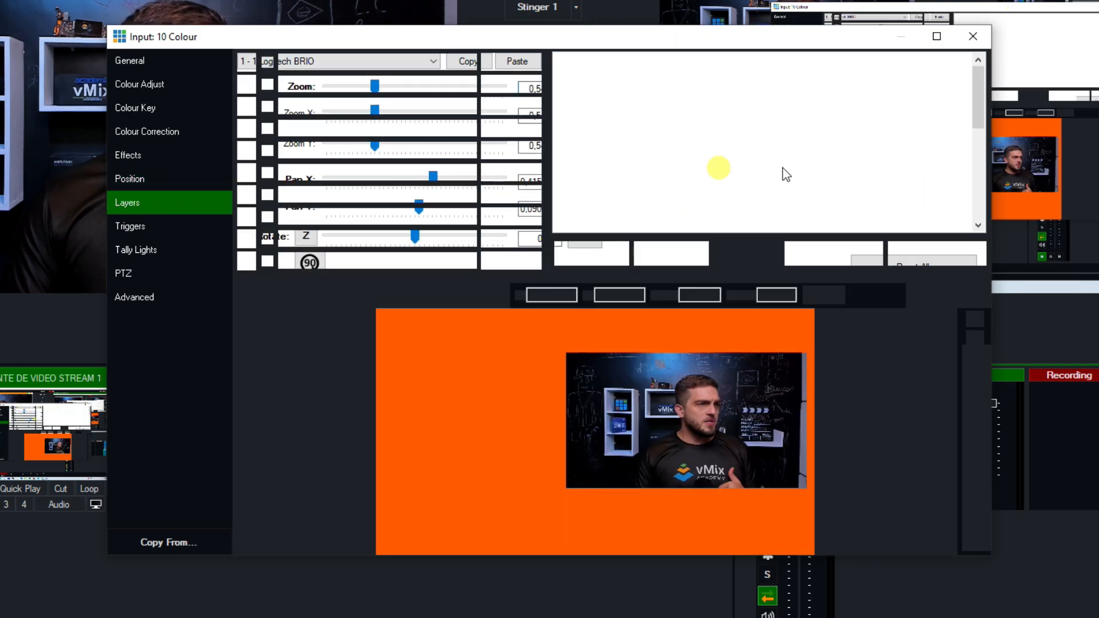
Apply the side-by-side layout preset and put 9 Zoom on layer 2
left_click(761, 86)
left_click(328, 84)
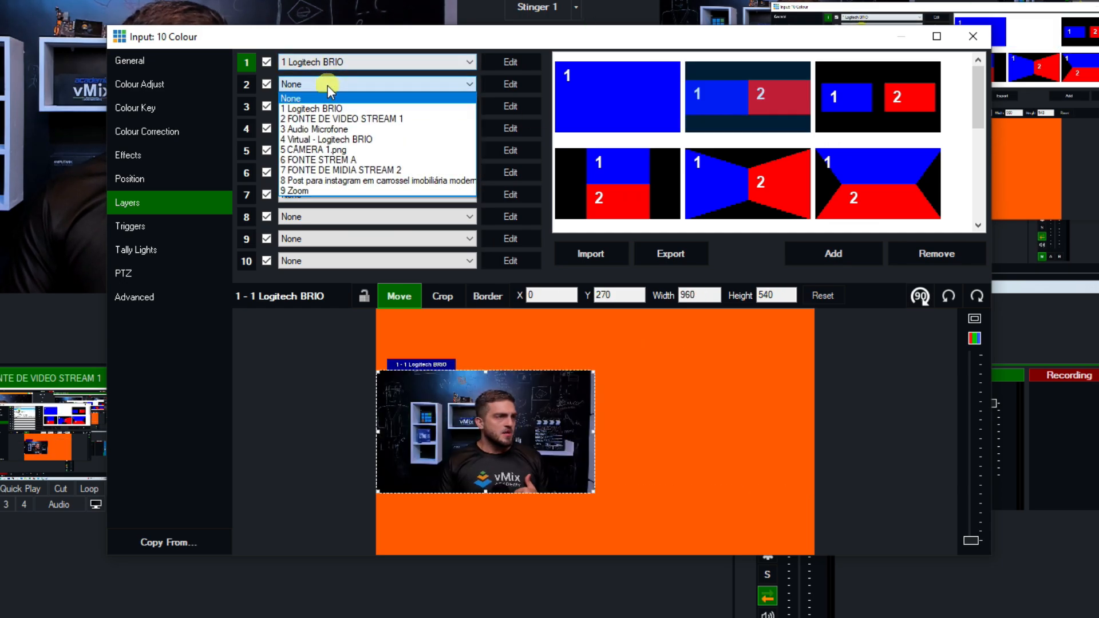
left_click(332, 192)
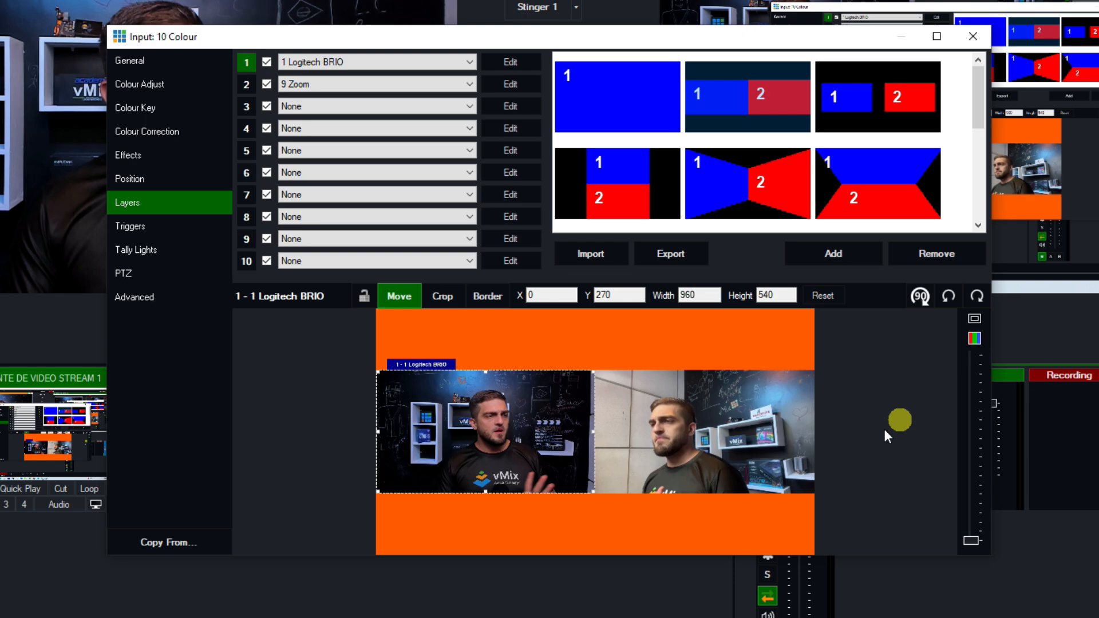
Enlarge the camera layer to 0.755 zoom and move it to the right
left_click(511, 61)
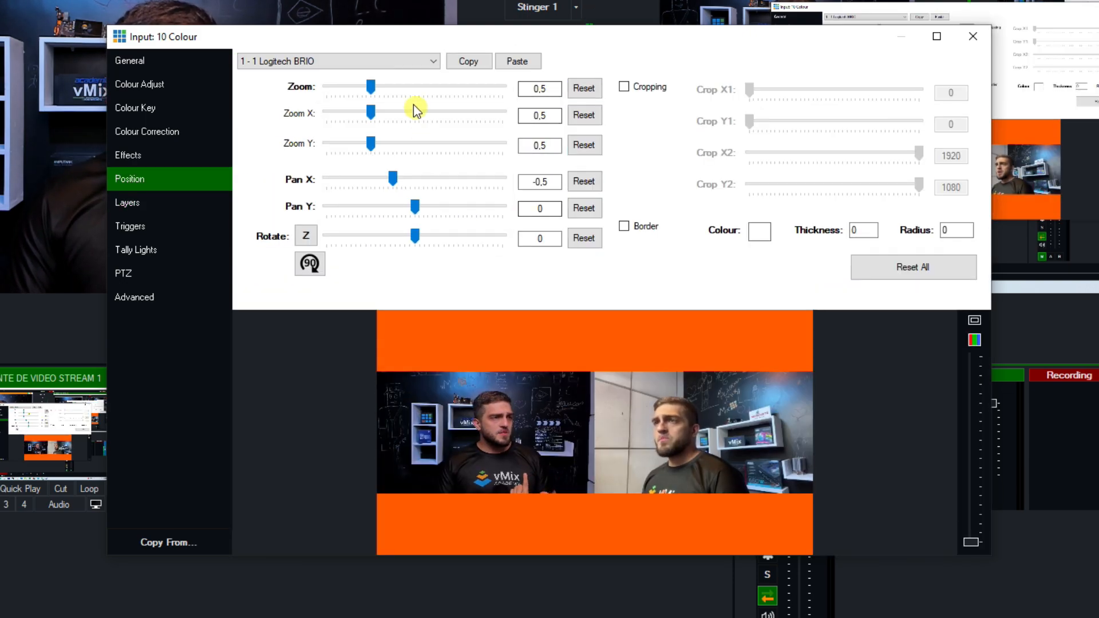
left_click_drag(371, 86, 392, 86)
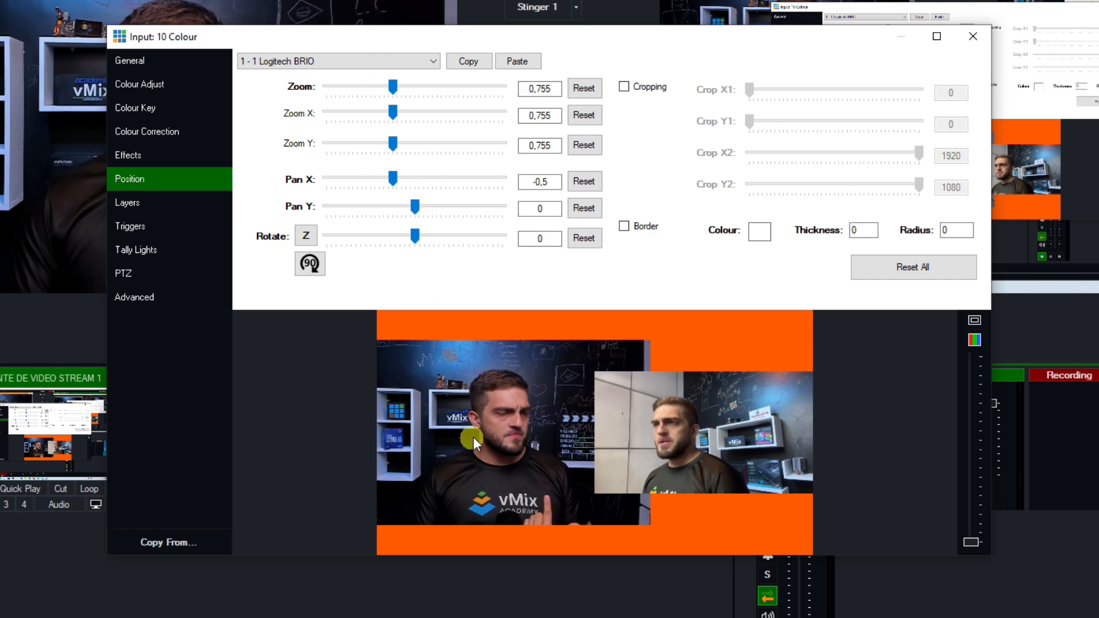
left_click_drag(472, 437, 639, 450)
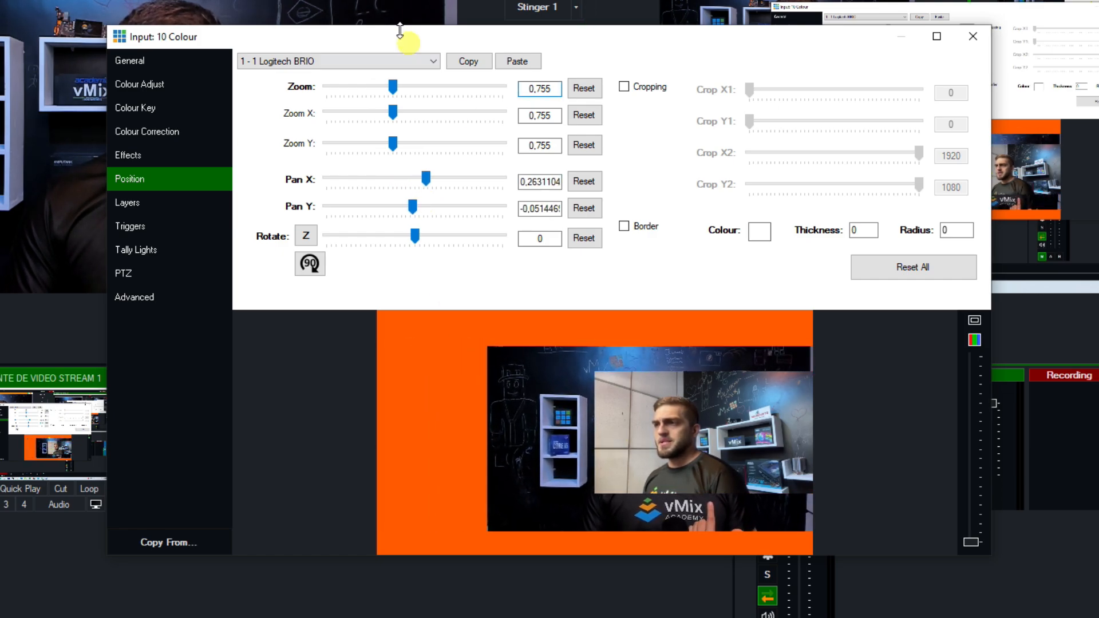
Move the Zoom layer to the top-left and give it a thickness 10 border
left_click(353, 62)
left_click(338, 98)
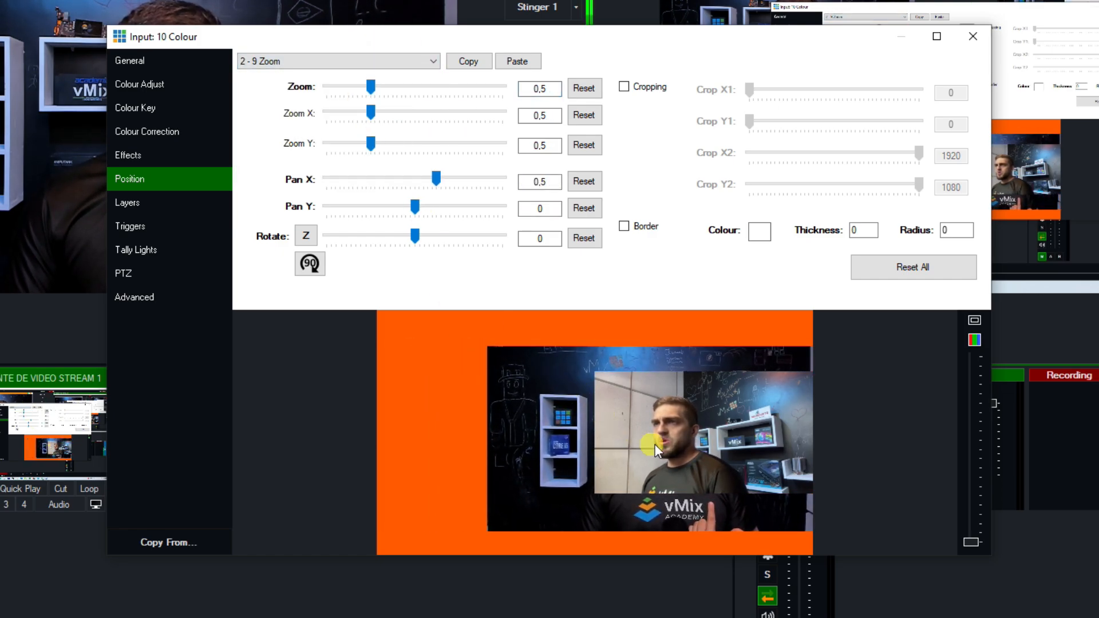
left_click_drag(655, 444, 443, 393)
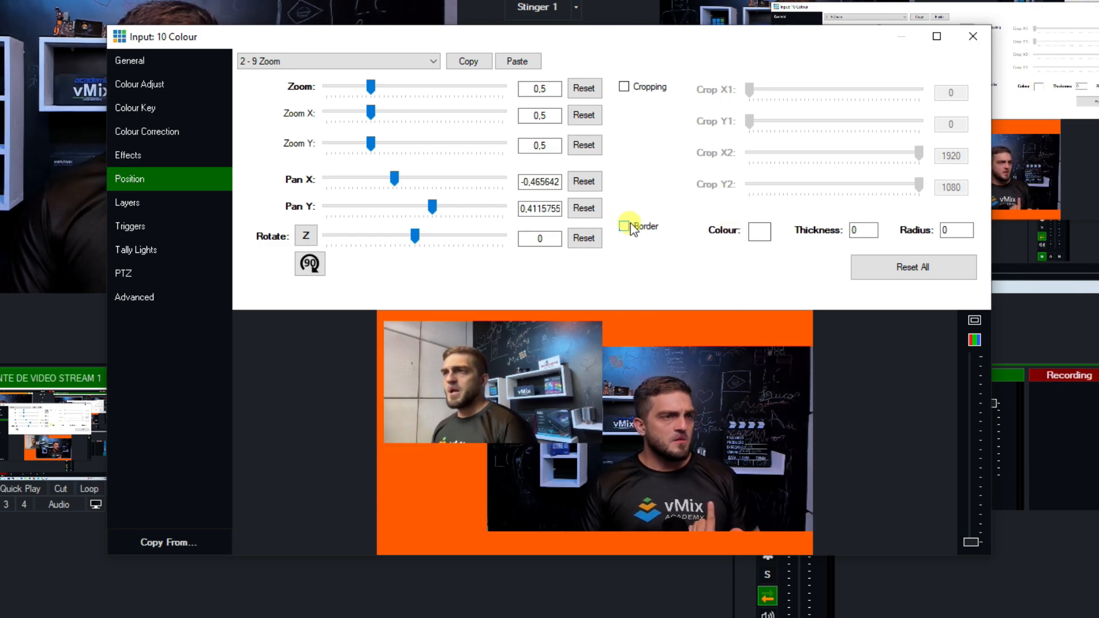
double_click(859, 230)
type("10")
key("Tab")
type("10")
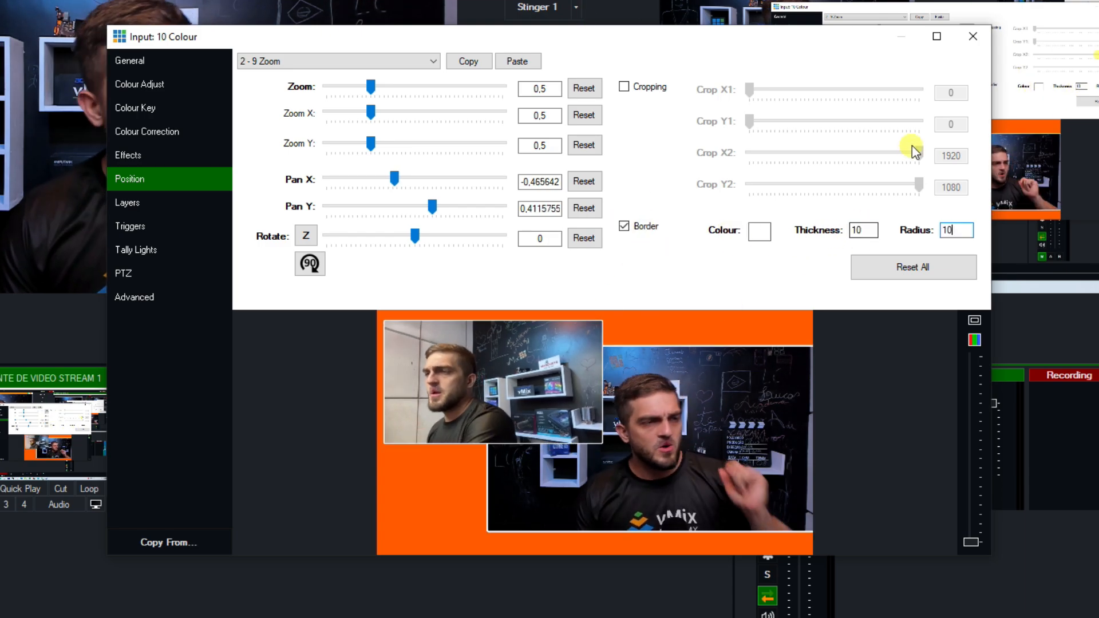
Crop the Zoom layer to X1 161 and X2 1206, nudge it left, and close settings
left_click(623, 87)
left_click(748, 93)
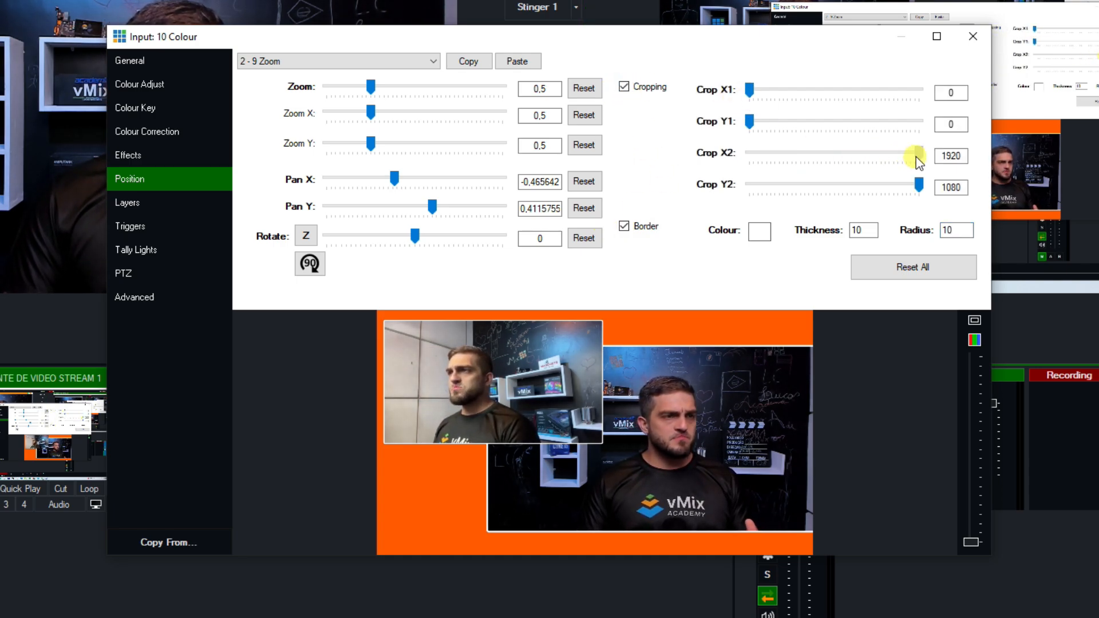
left_click_drag(916, 158, 885, 154)
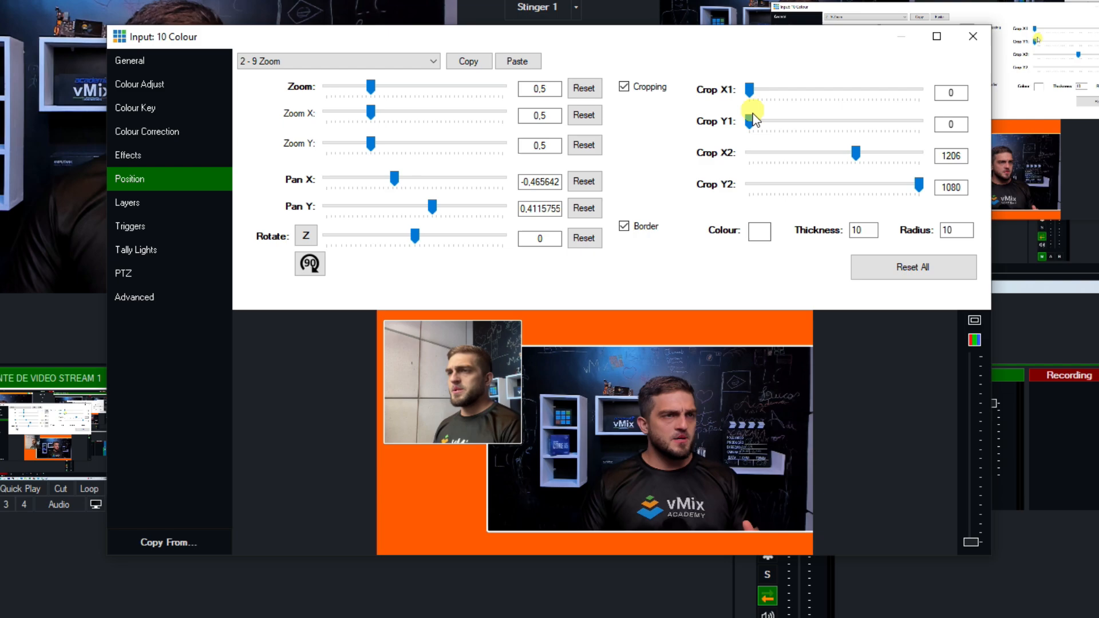
left_click_drag(751, 89, 765, 93)
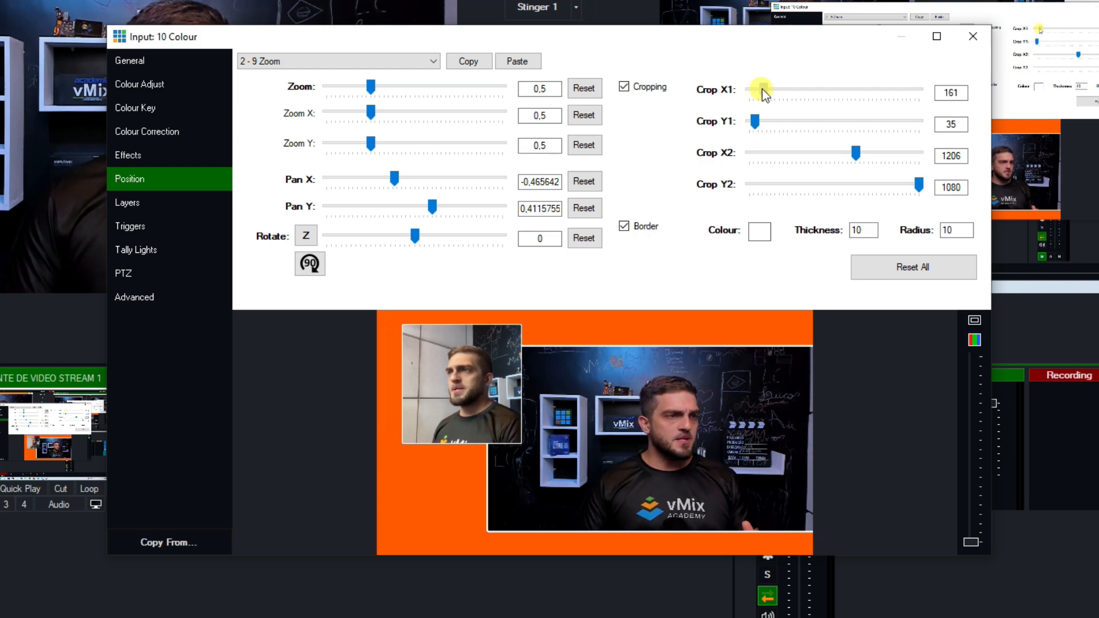
left_click_drag(510, 327, 475, 341)
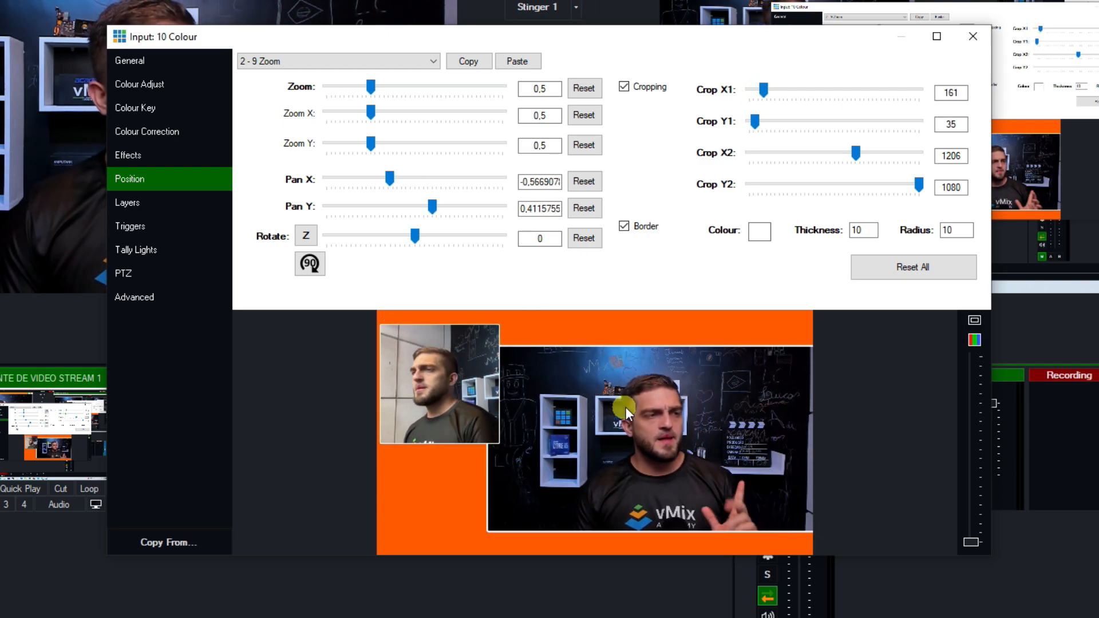
left_click(972, 36)
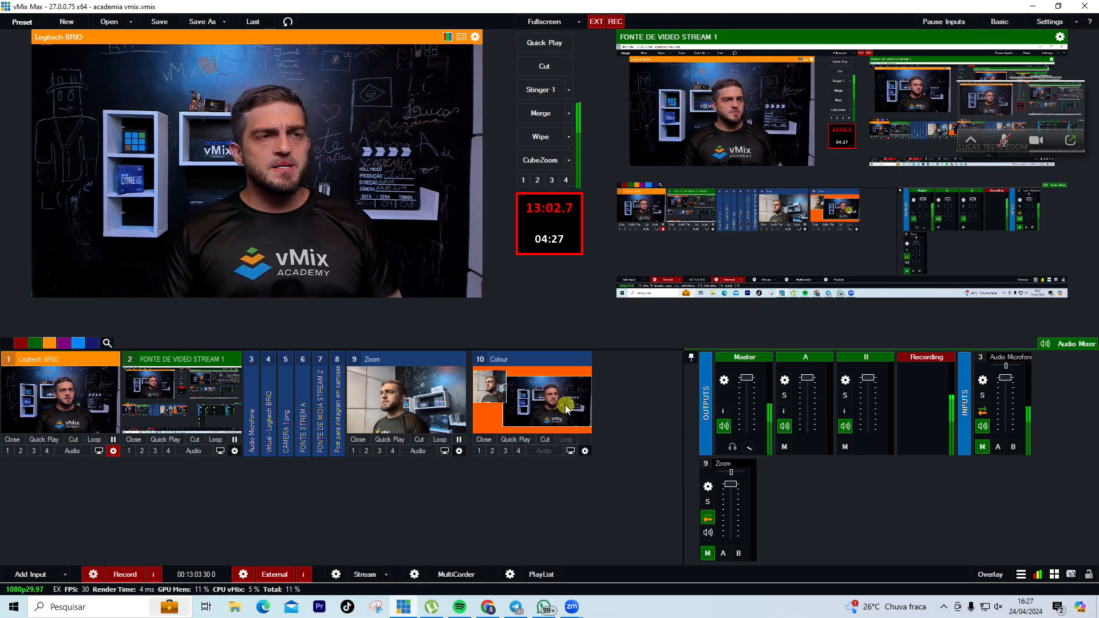
Preview the 10 Colour composition and move the Zoom input's settings window aside
left_click(570, 452)
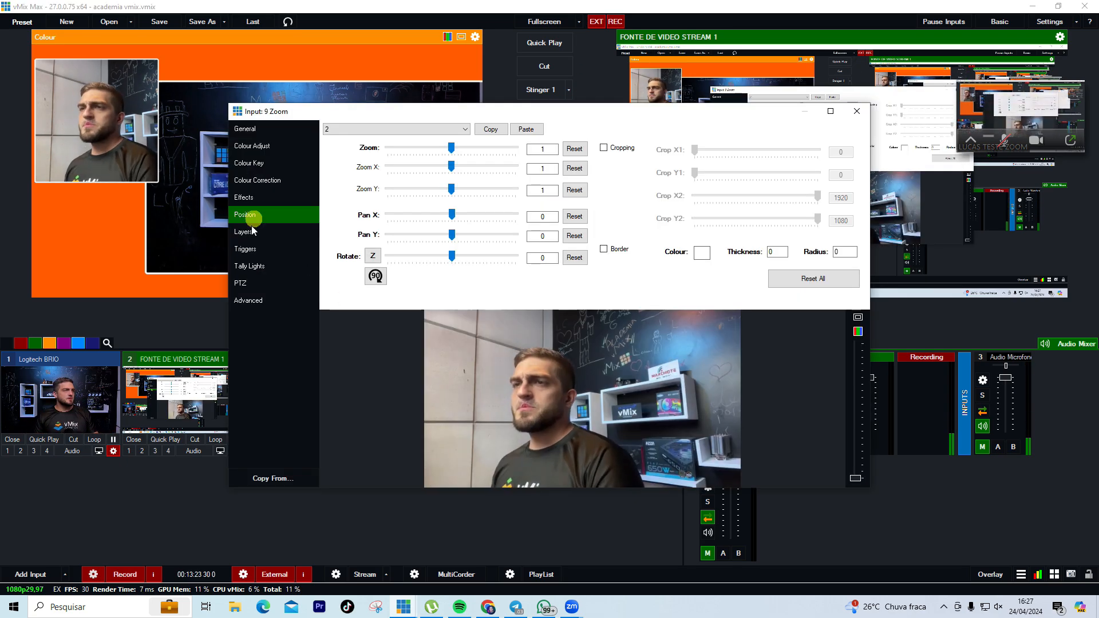
left_click_drag(492, 113, 538, 127)
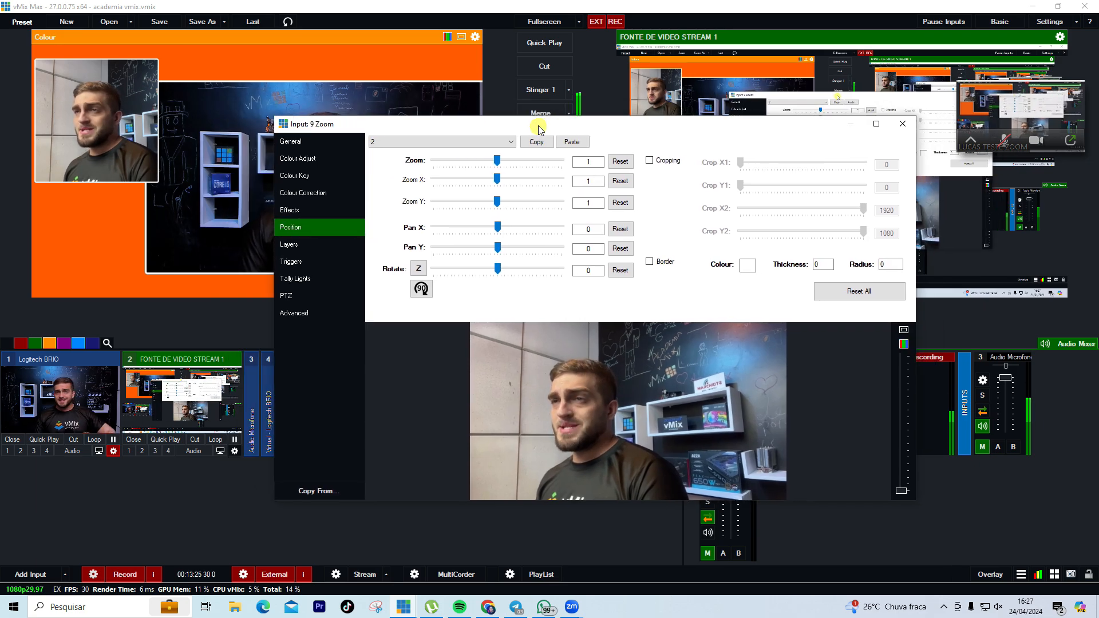
Add an OnZoomActiveSpeaker trigger to Input 9 Zoom that merges to 10 Colour on mix 1
left_click(314, 244)
left_click(317, 262)
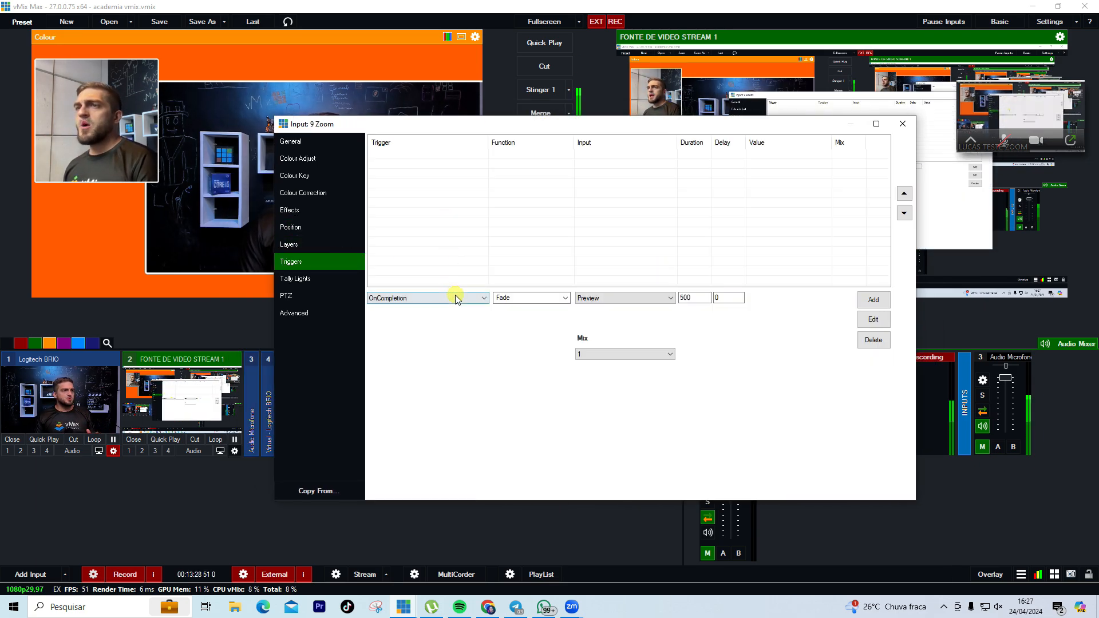
left_click(456, 299)
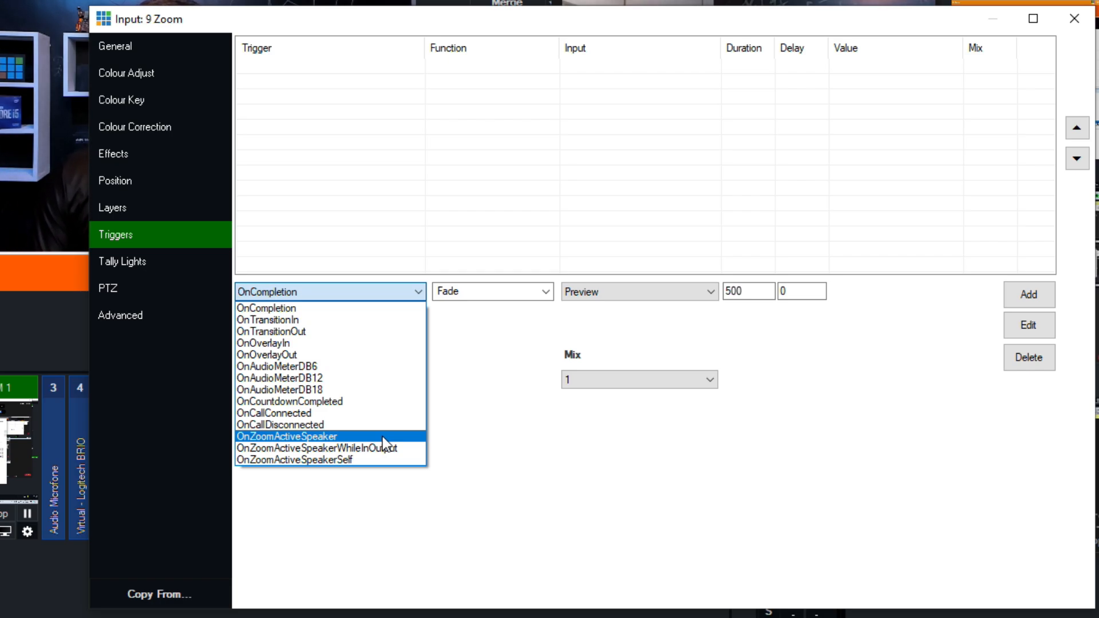
left_click(382, 436)
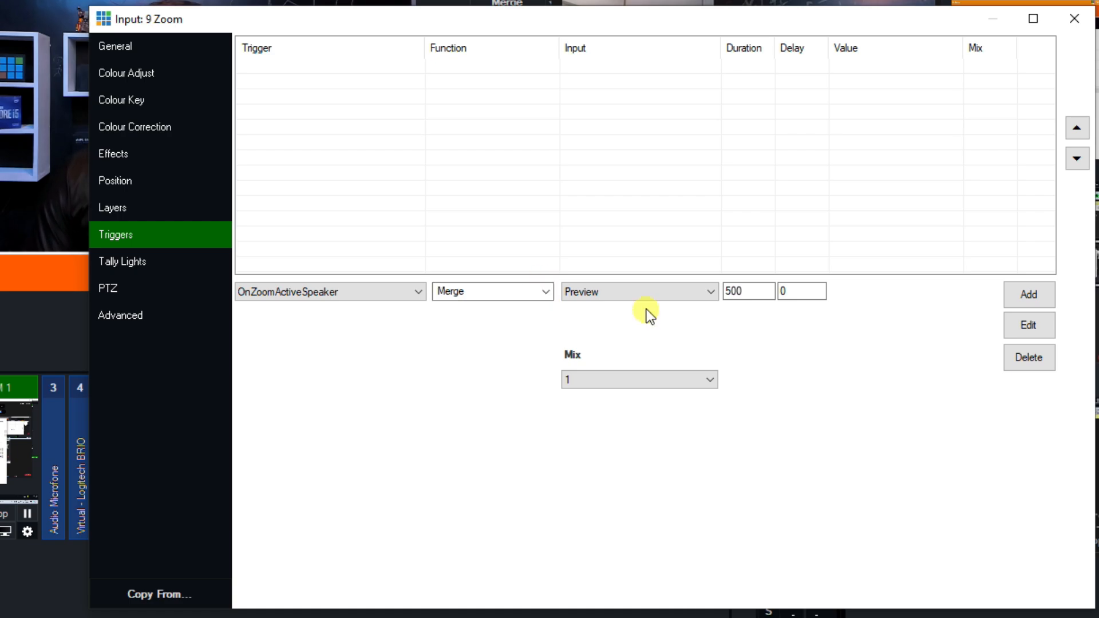
left_click(626, 293)
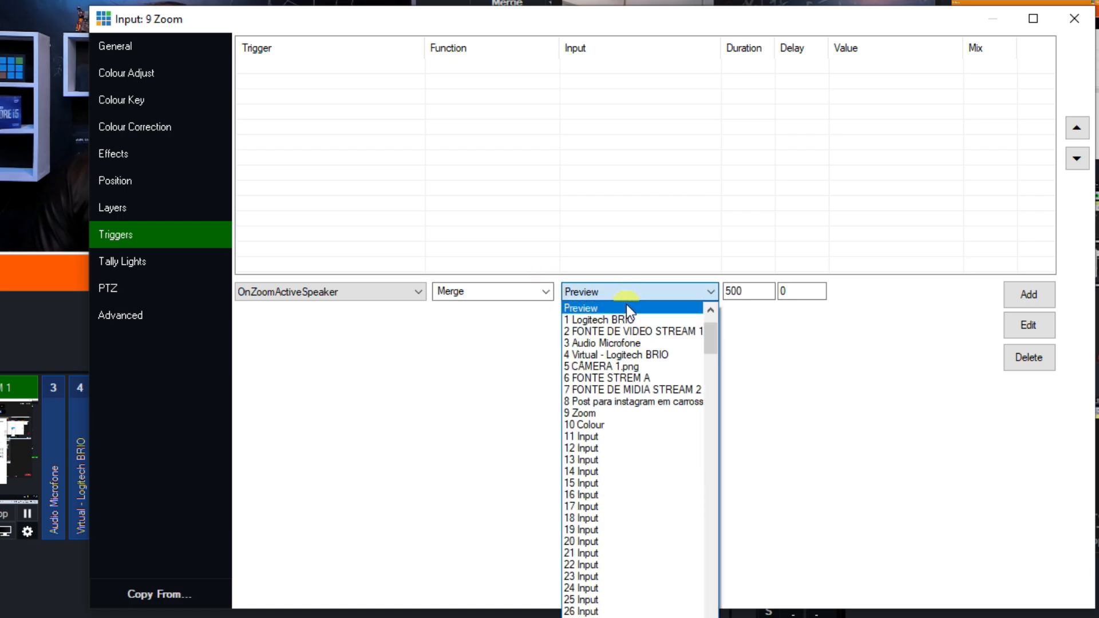
left_click(609, 423)
left_click(1029, 296)
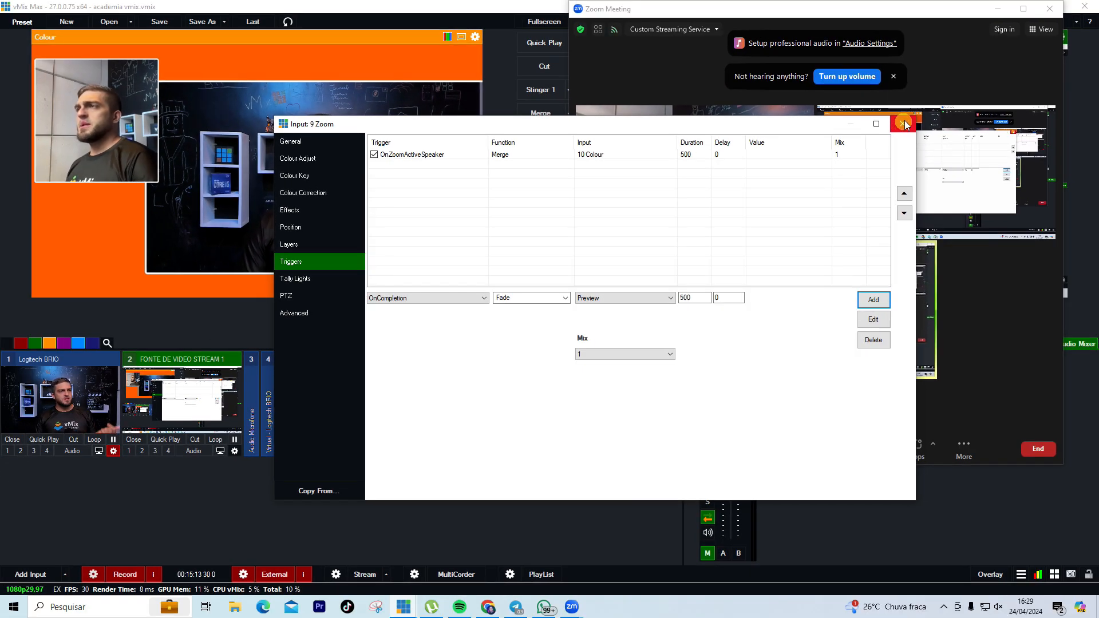
Close Input 9's settings window and drag the Zoom meeting window leftward
left_click(923, 111)
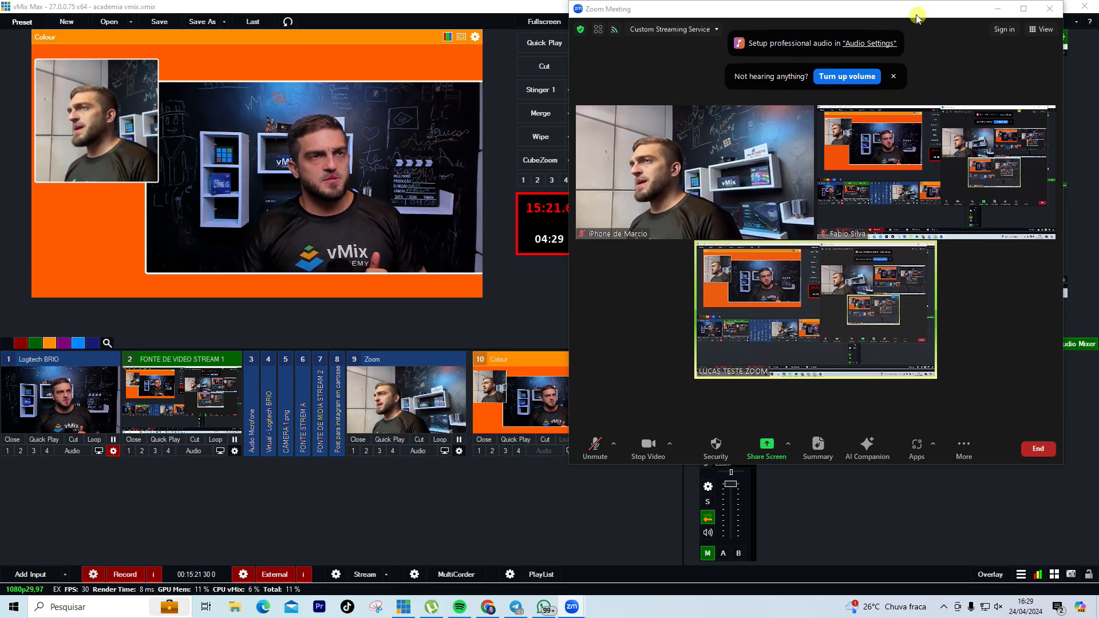
left_click_drag(912, 12, 330, 13)
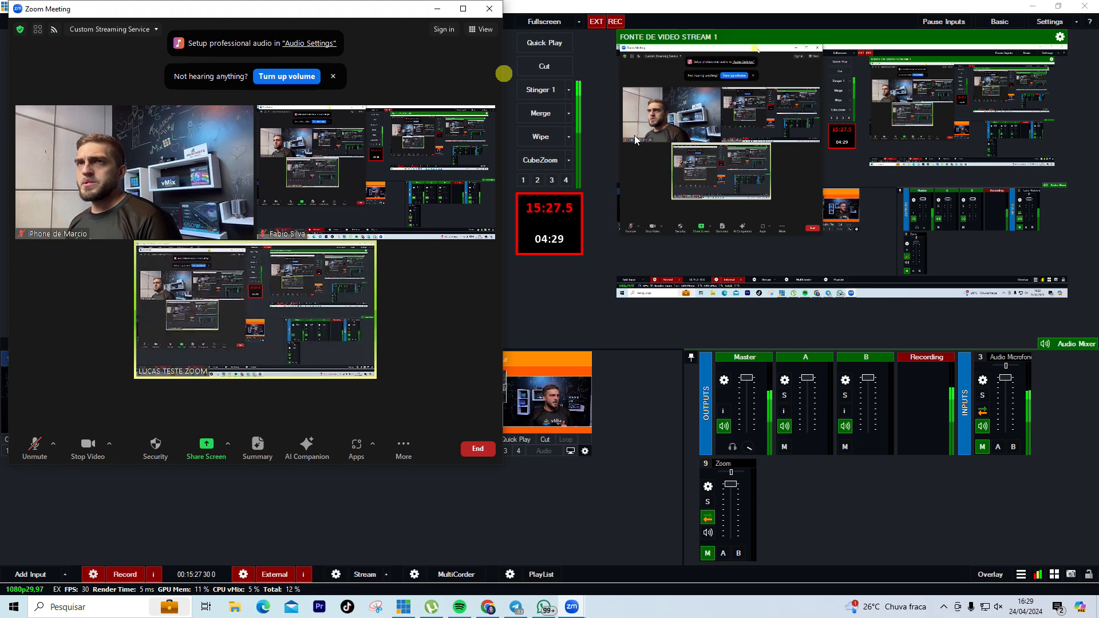